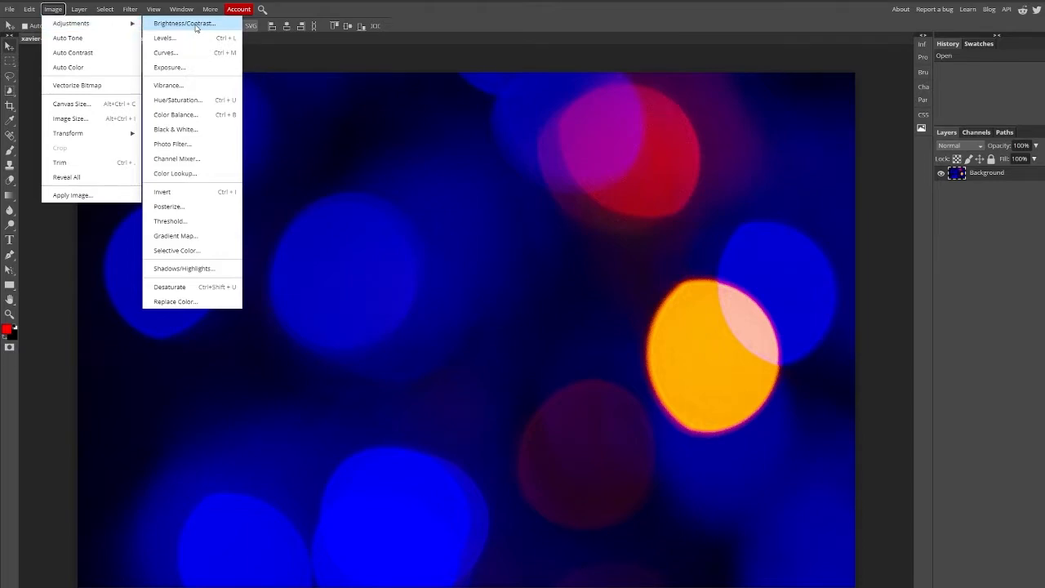
Brighten the bokeh photo with a Brightness/Contrast adjustment and raise its exposure
click(195, 23)
click(245, 101)
click(52, 9)
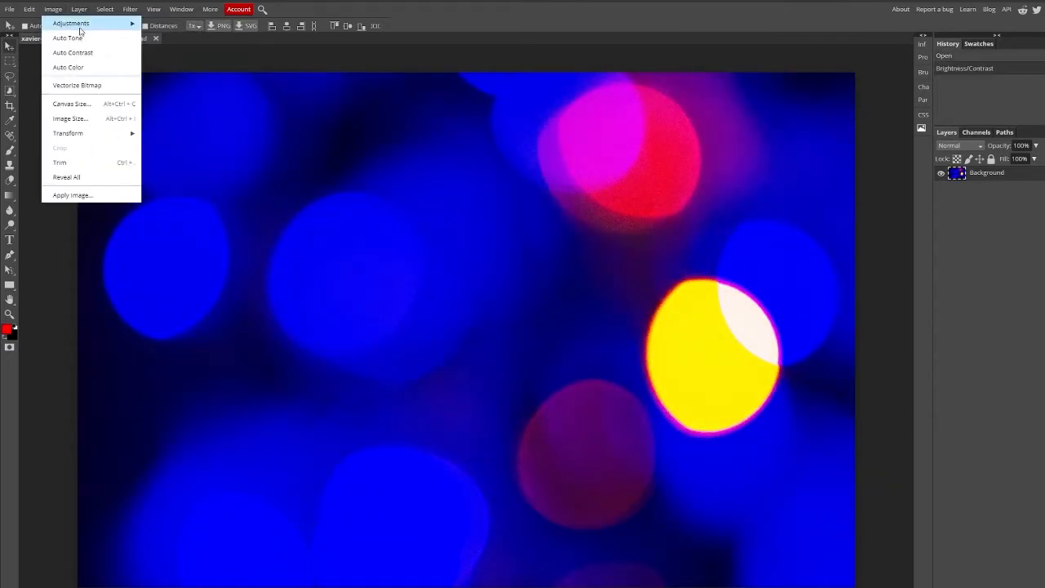
mouse_move(80, 28)
click(169, 67)
mouse_move(152, 112)
mouse_down()
mouse_move(144, 126)
mouse_move(110, 127)
mouse_move(152, 126)
mouse_move(138, 126)
mouse_move(169, 112)
mouse_up()
click(279, 80)
Apply a Hue/Saturation adjustment to the Background layer
click(53, 9)
click(177, 99)
click(255, 101)
Apply another Brightness/Contrast adjustment to the photo with the brightness increased
click(53, 9)
mouse_move(80, 27)
click(176, 26)
drag(126, 140, 165, 139)
click(256, 102)
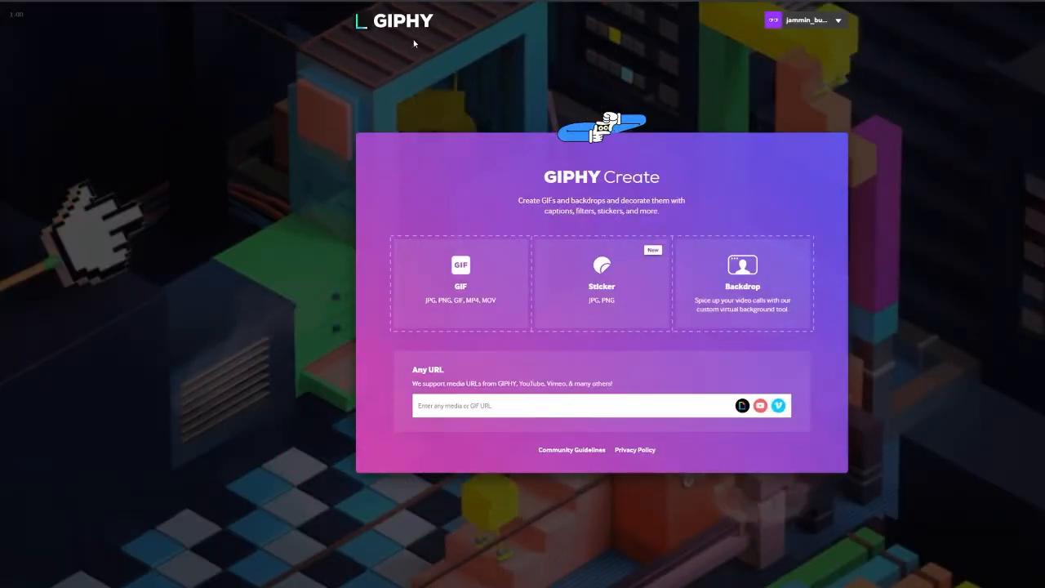
Start a new backdrop in GIPHY Create and upload the Background image to it
click(771, 271)
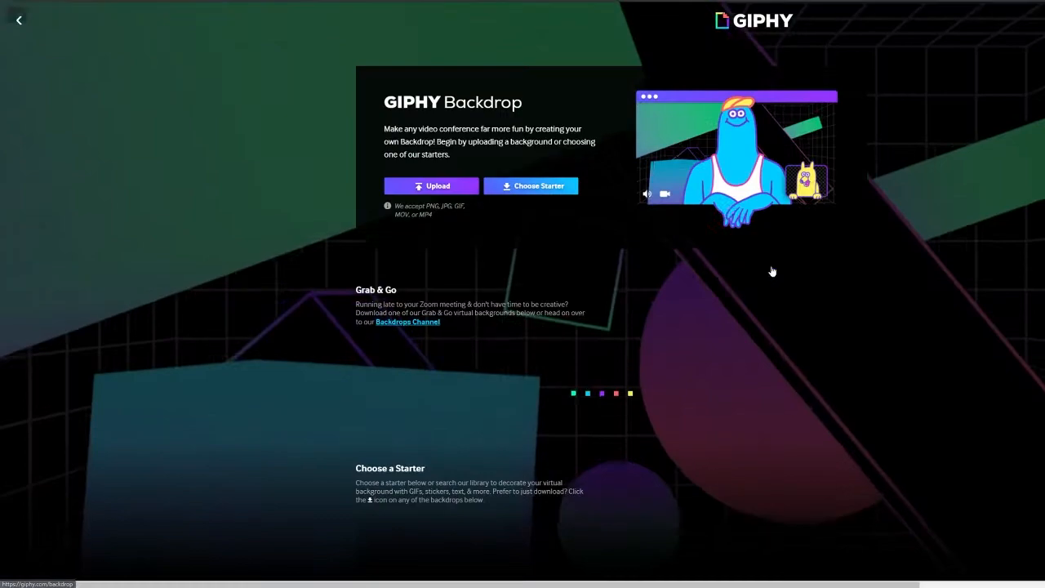
click(448, 184)
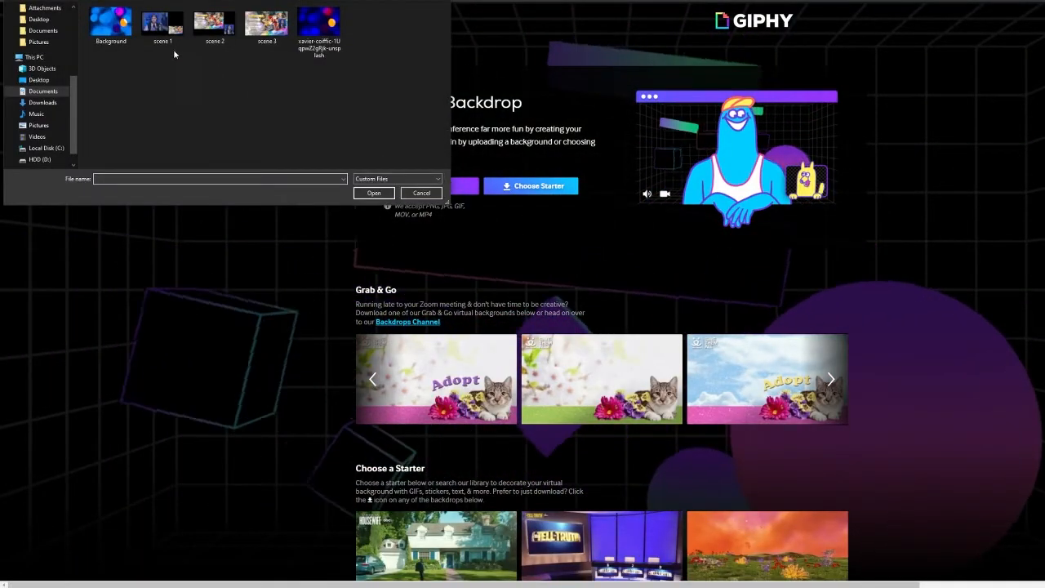
double_click(110, 24)
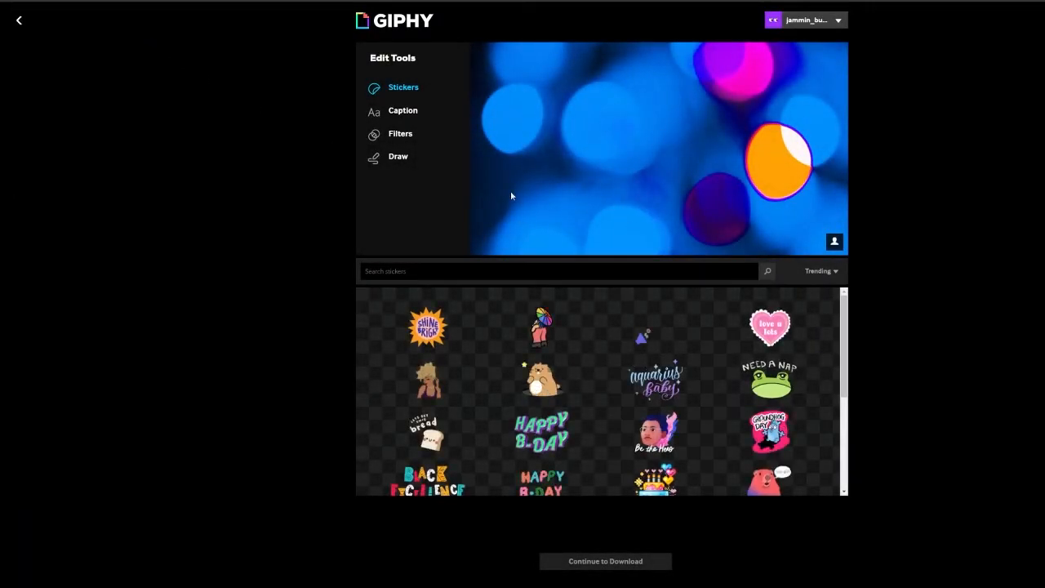
Try the Rainbow, None, VHS and Semi-Sepia filters on the backdrop
click(400, 133)
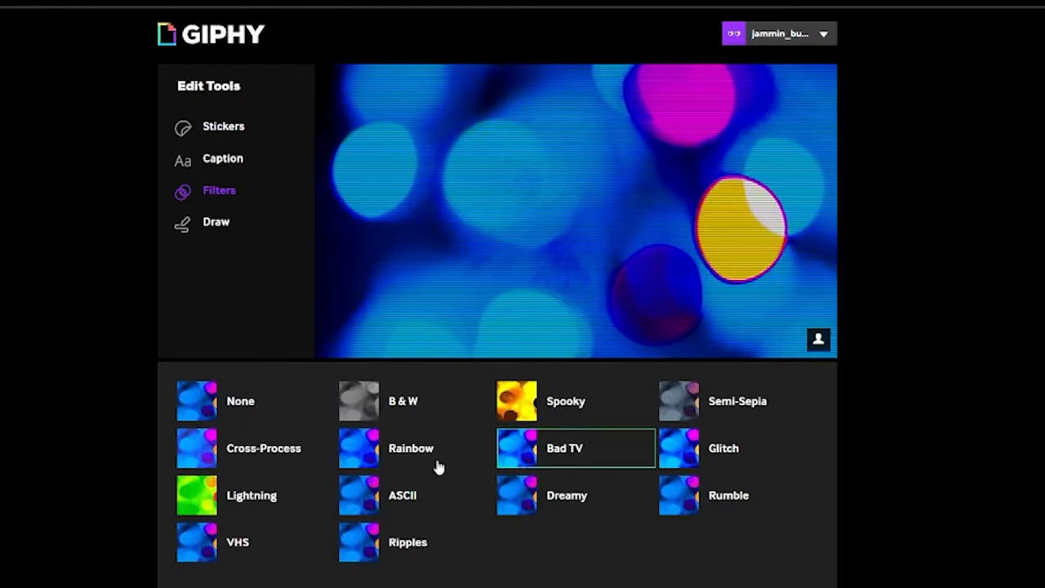
click(366, 465)
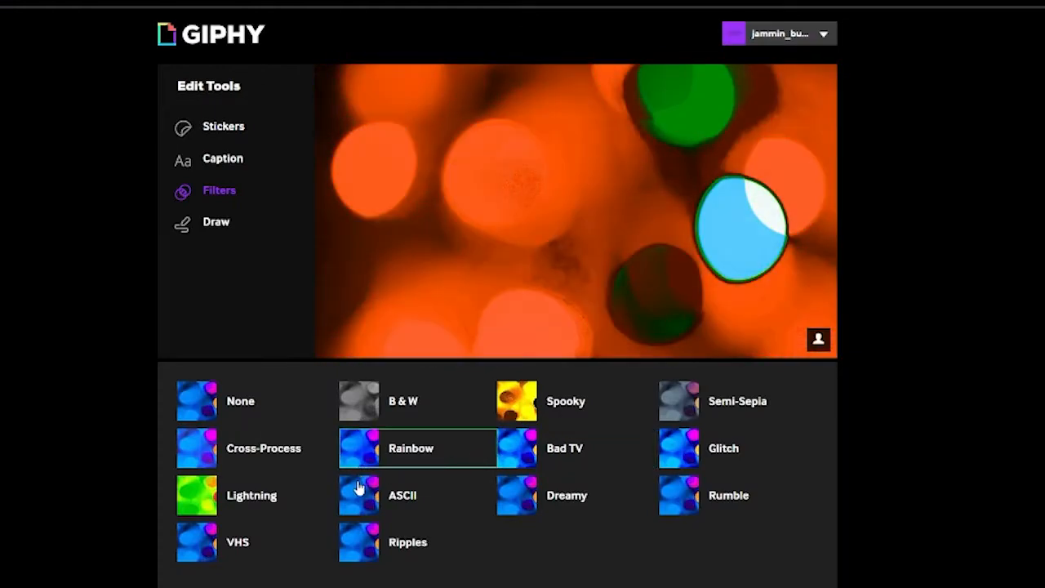
click(200, 403)
click(202, 542)
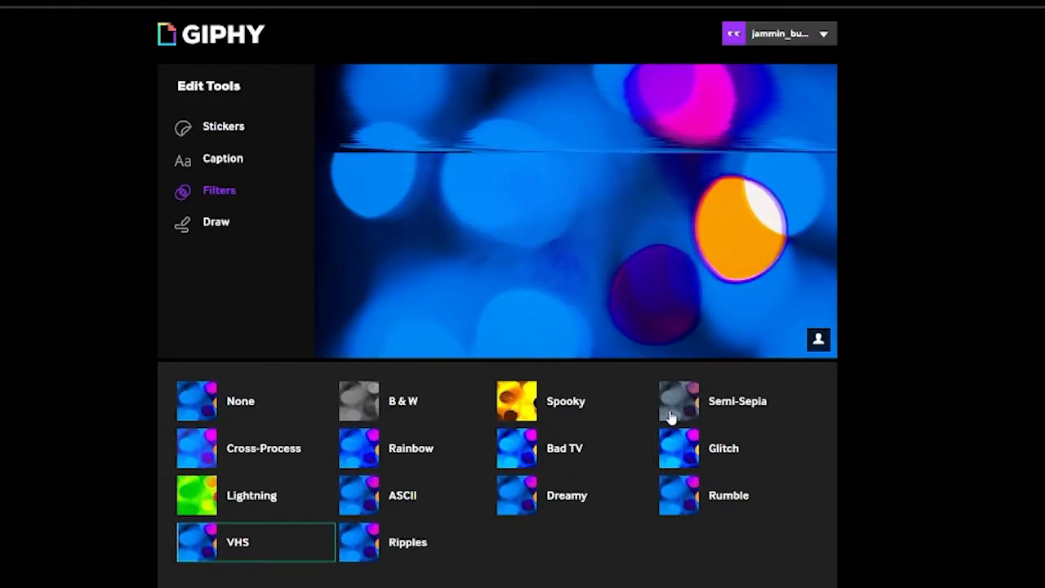
click(671, 414)
Finish editing the backdrop and download it
click(411, 564)
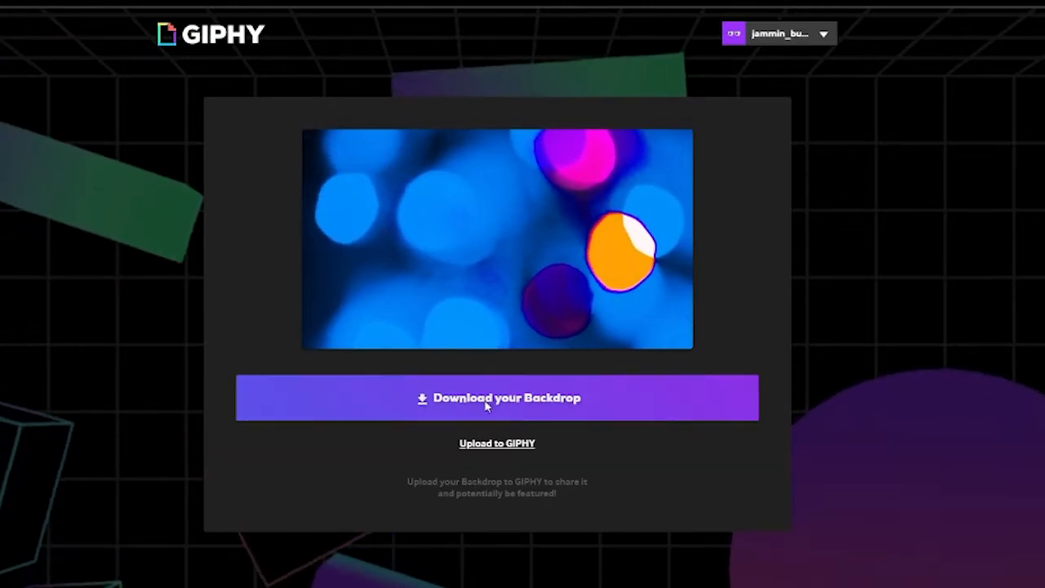
click(485, 404)
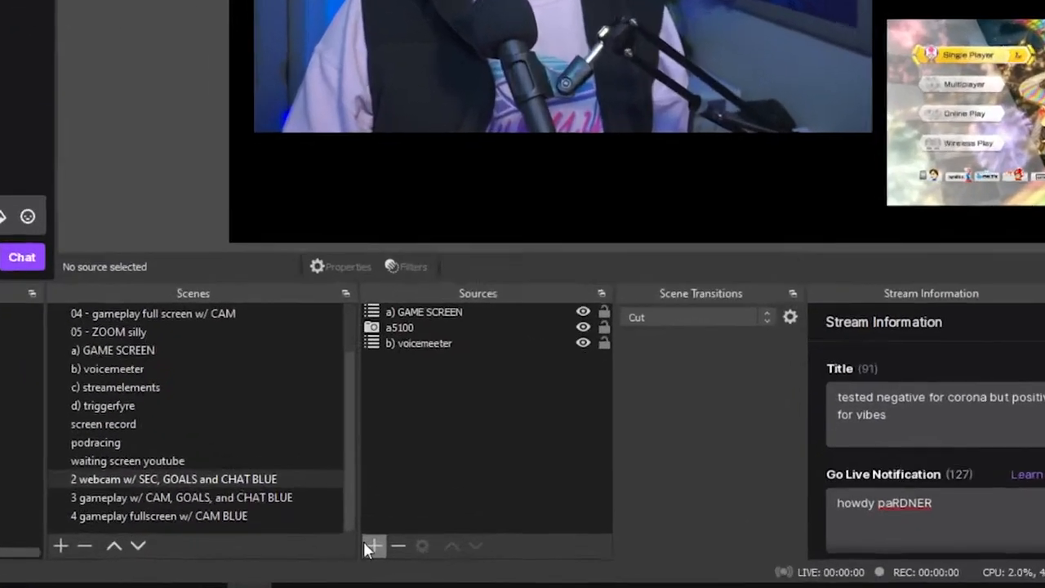
In OBS, add a new media source named "blue lights" to the scene "2 webcam w/ SEC, GOALS and CHAT BLUE"
click(432, 544)
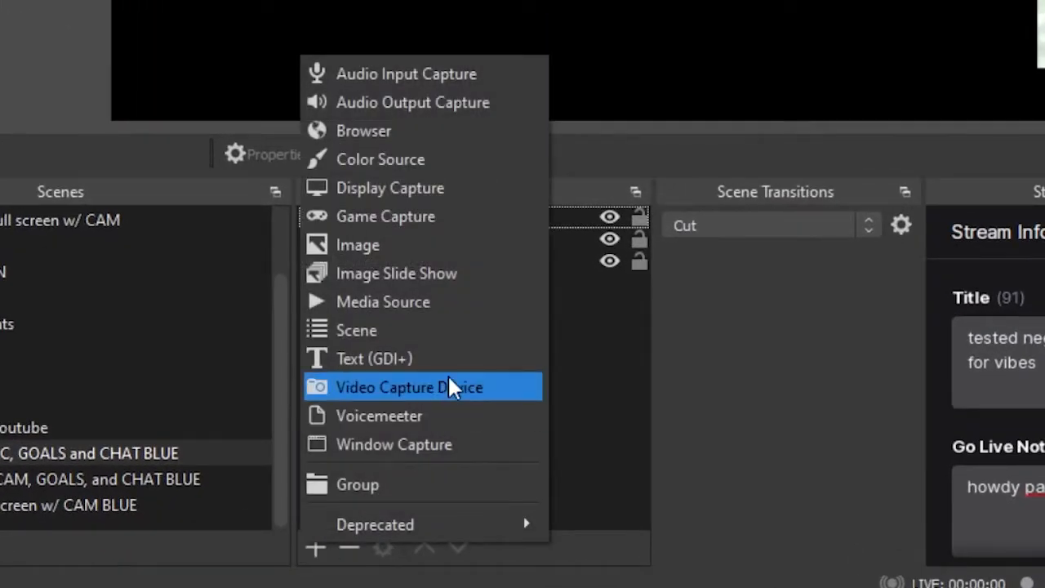
click(426, 302)
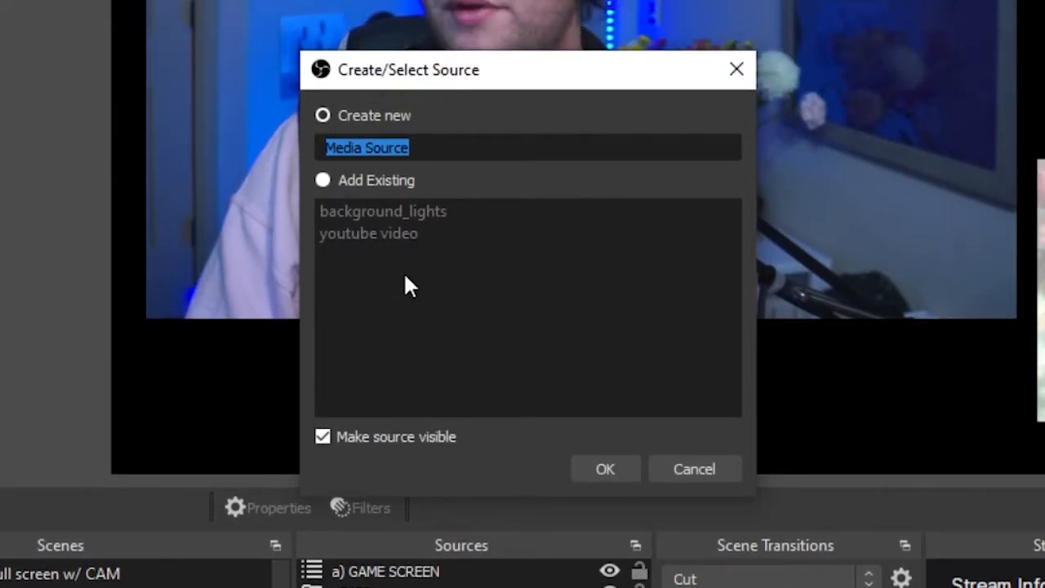
click(401, 178)
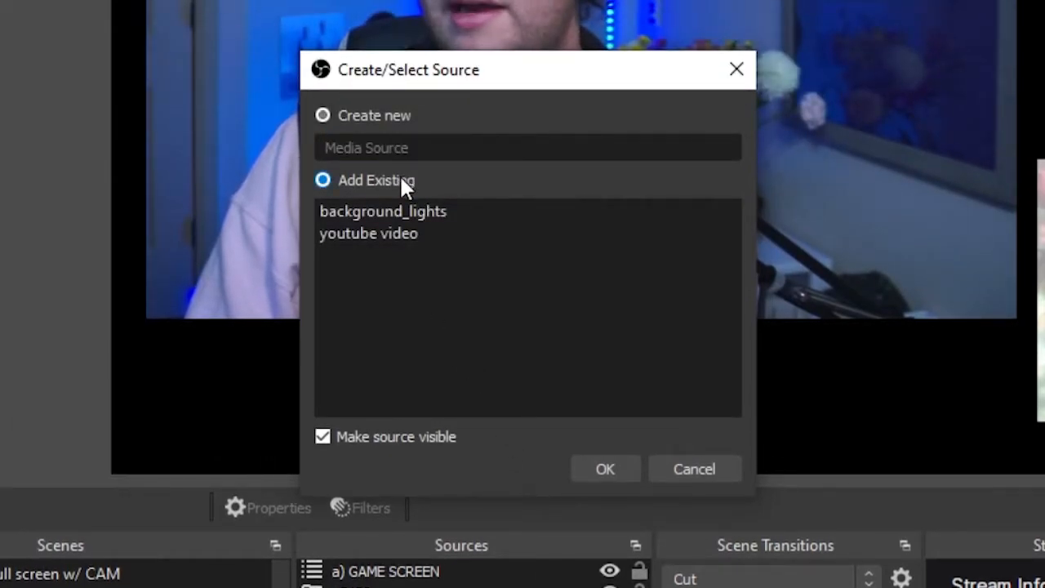
click(389, 116)
click(478, 156)
drag(367, 152, 285, 164)
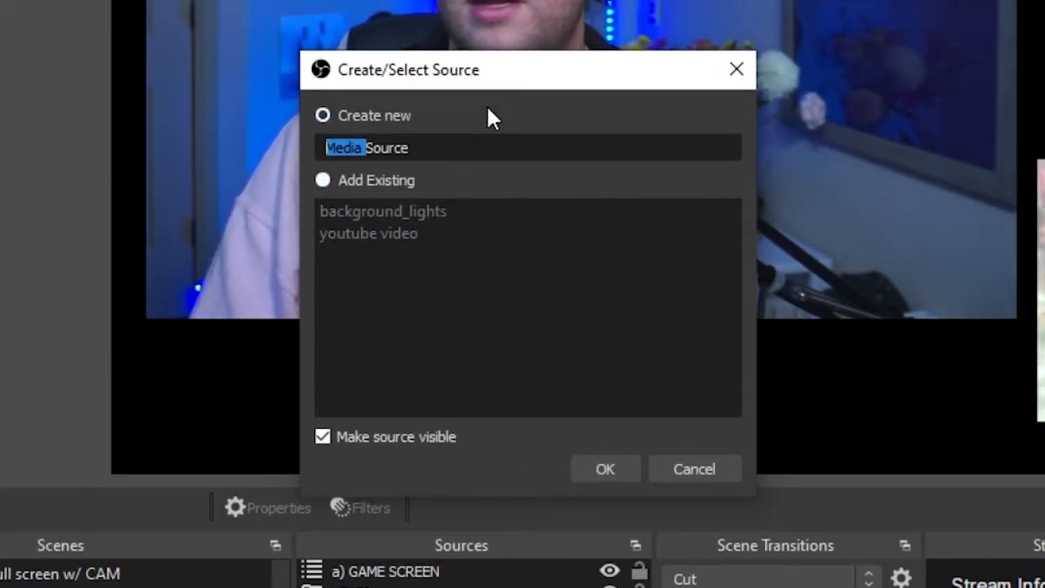
click(456, 155)
key(ctrl+a)
text(blue lights)
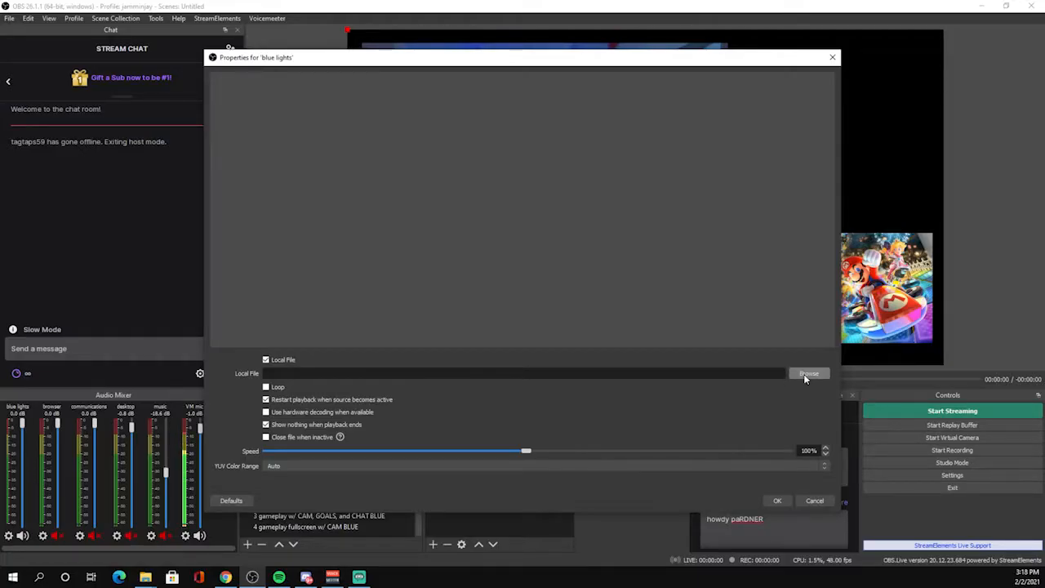
Load giphy-backdrop.mp4 into the blue lights source, with Loop and Close file when inactive enabled
click(807, 374)
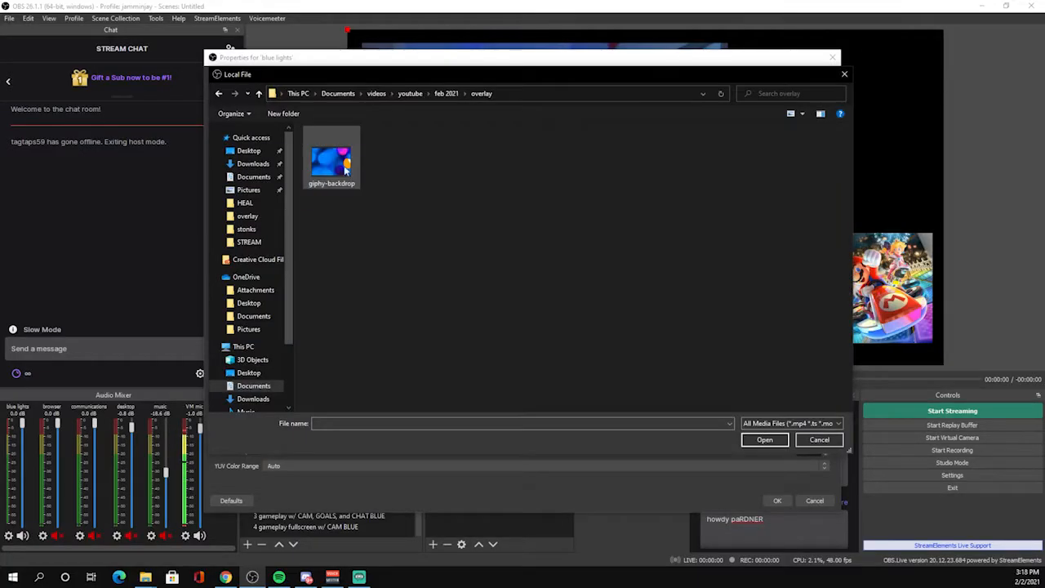
double_click(335, 164)
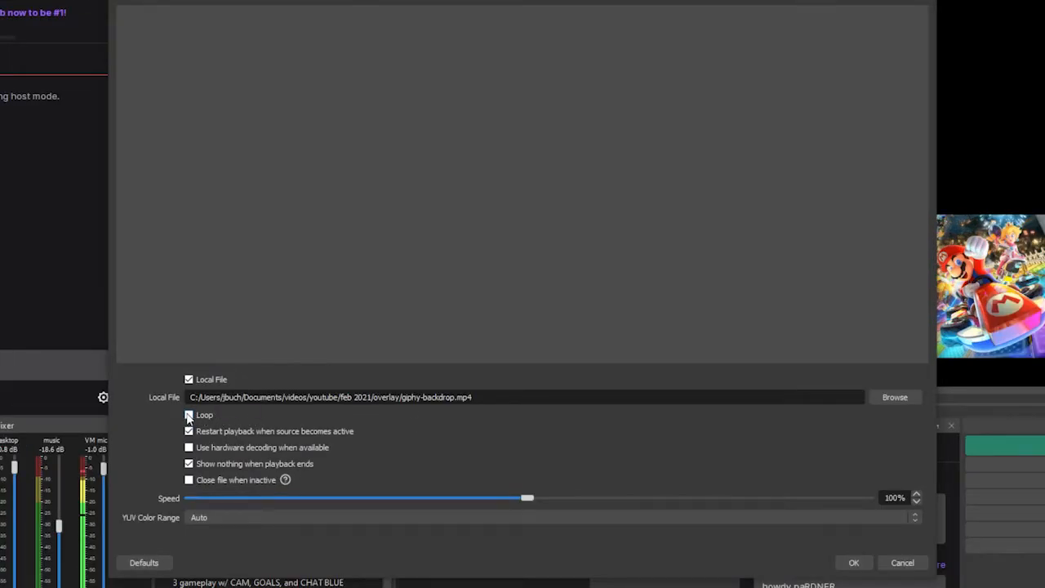
click(188, 415)
click(189, 480)
click(855, 562)
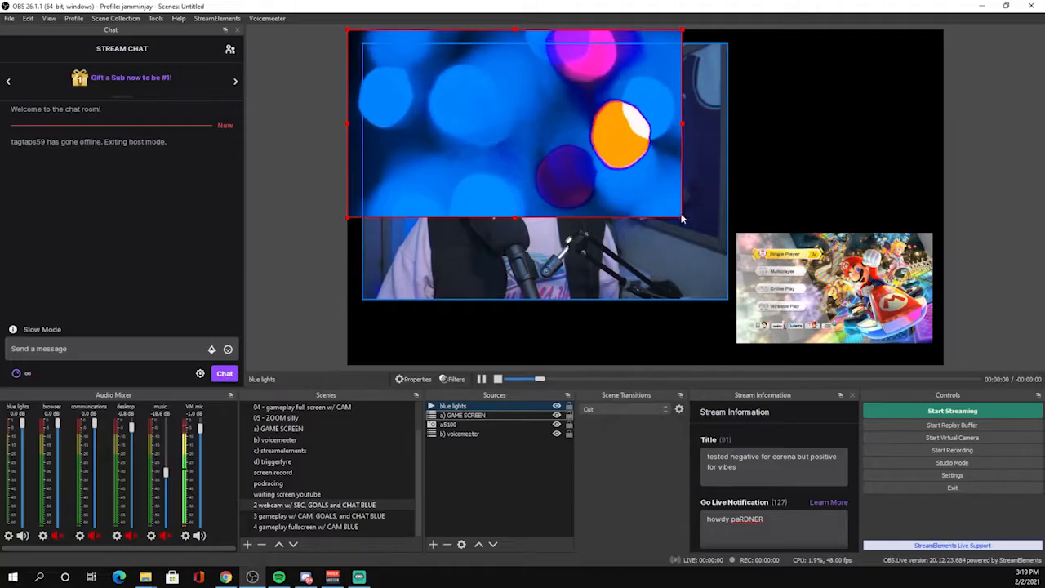
Enlarge the blue lights source to fill the canvas and move it beneath all other sources
drag(681, 215, 943, 365)
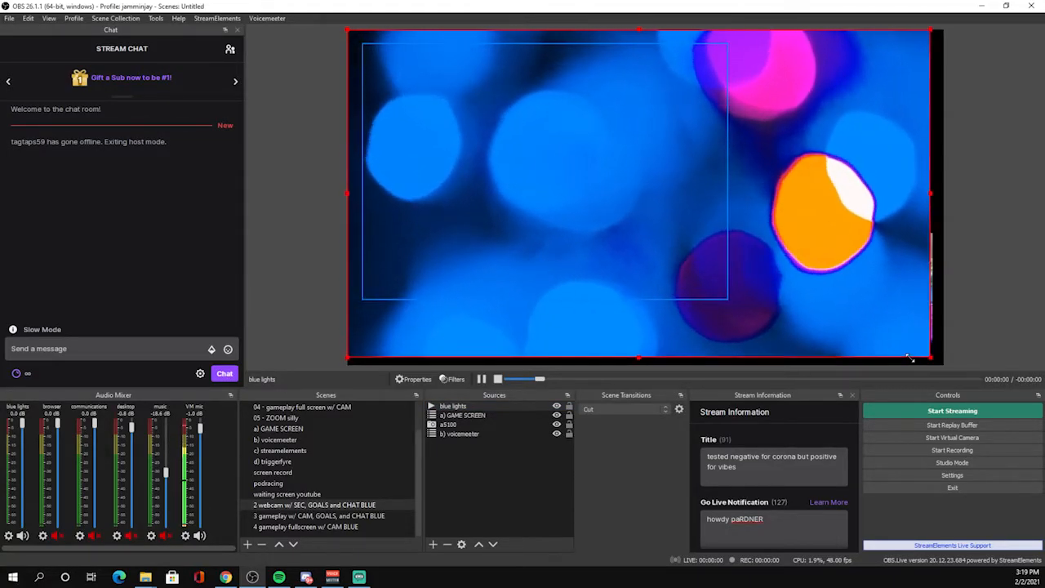
click(993, 302)
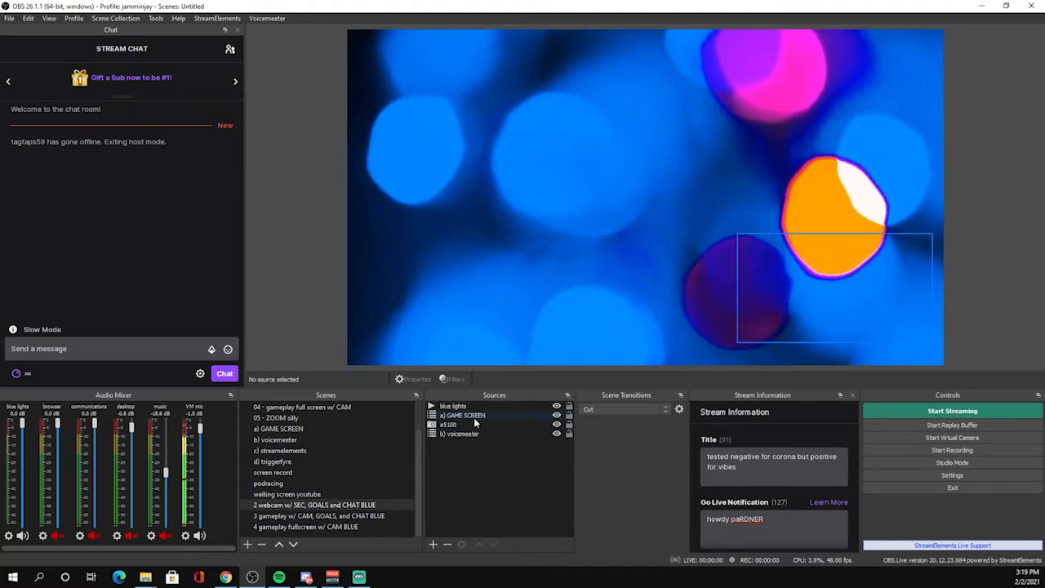
drag(455, 406, 533, 490)
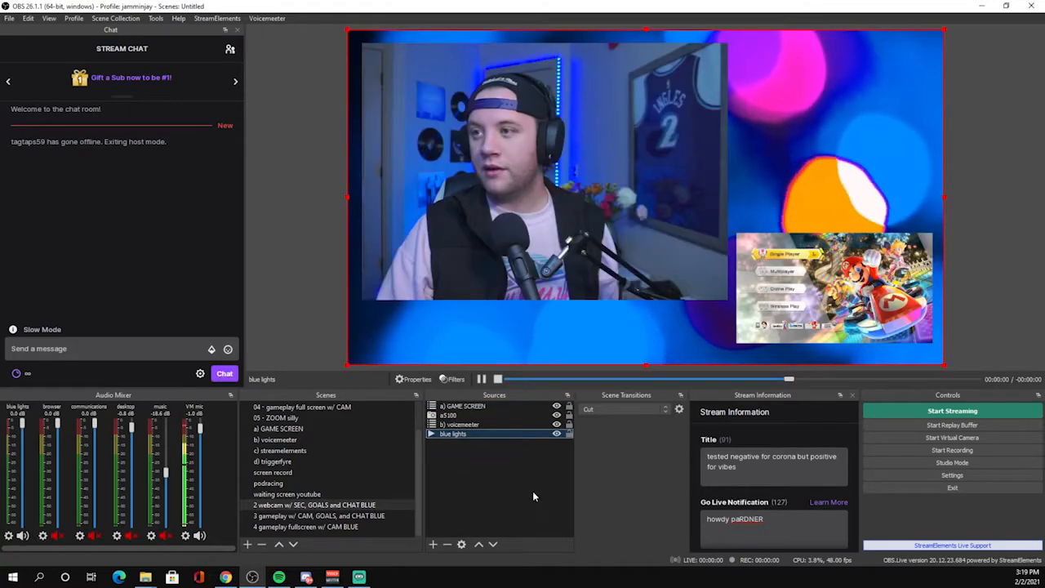
click(290, 291)
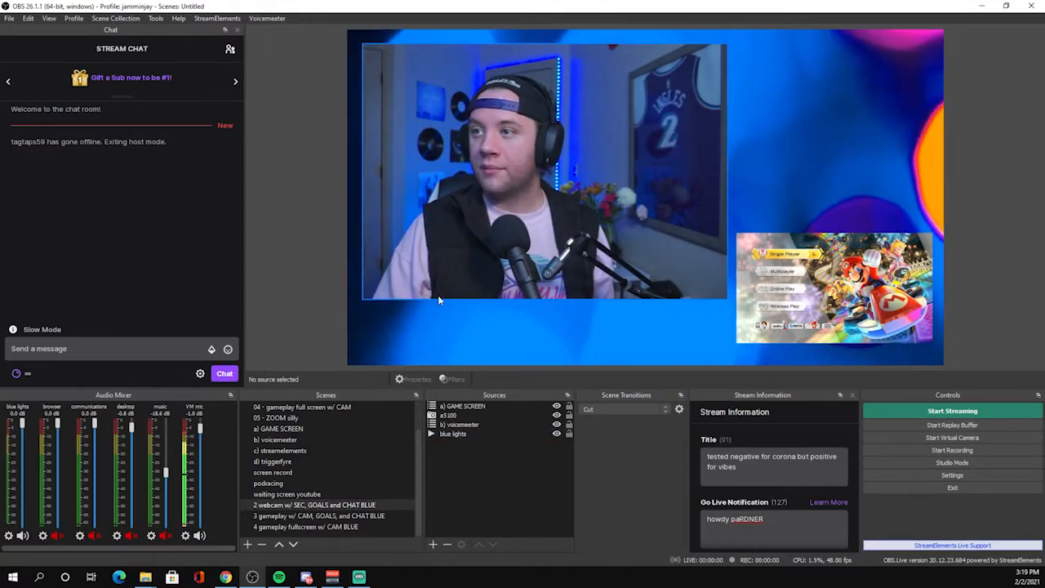
Add the existing blue lights media source to the scene "3 gameplay w/ CAM, GOALS, and CHAT BLUE" and fit it to the canvas
click(354, 516)
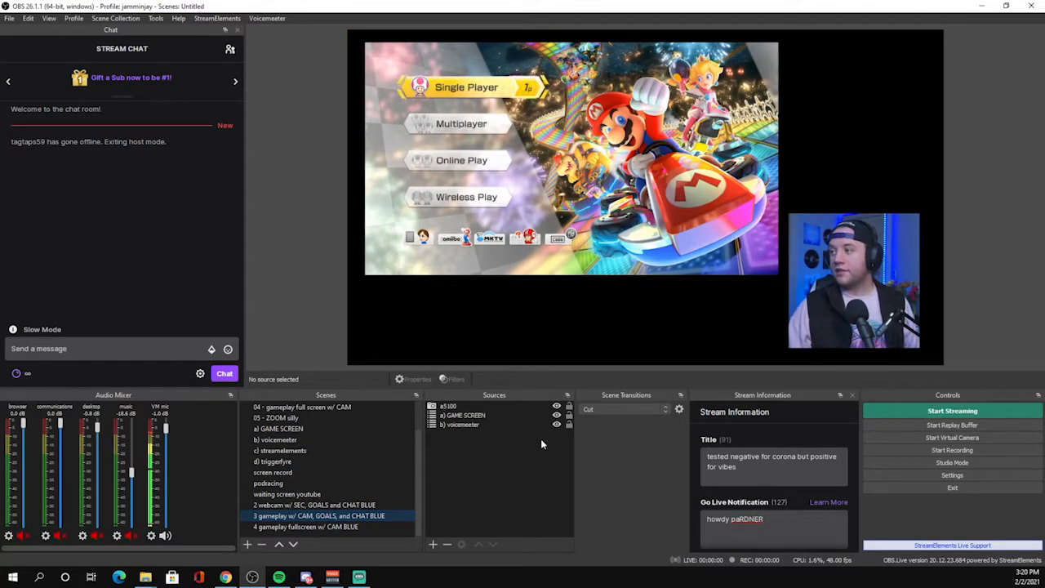
click(434, 545)
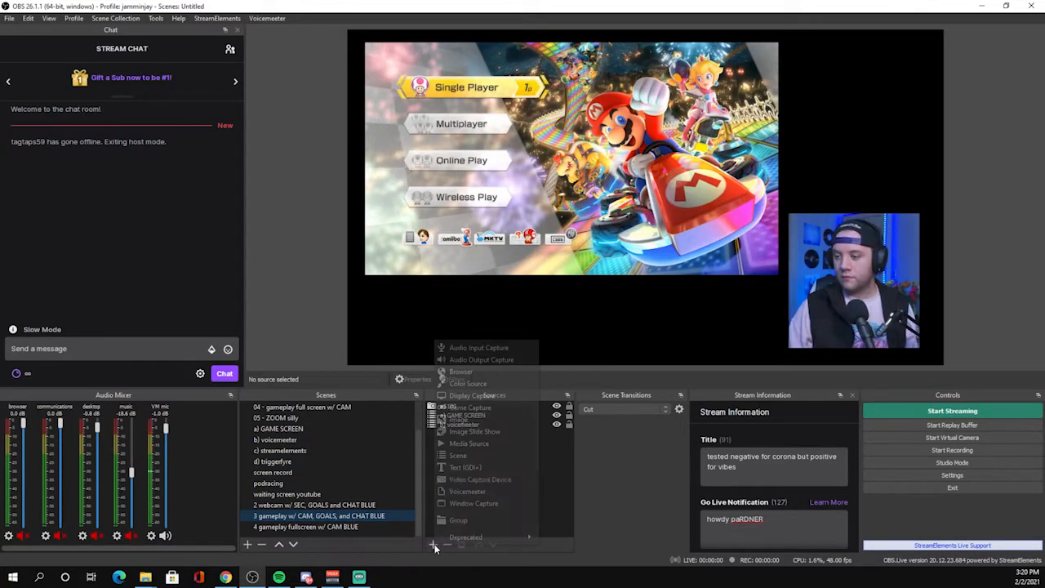
click(466, 444)
click(462, 243)
click(459, 264)
click(552, 362)
key(ctrl+f)
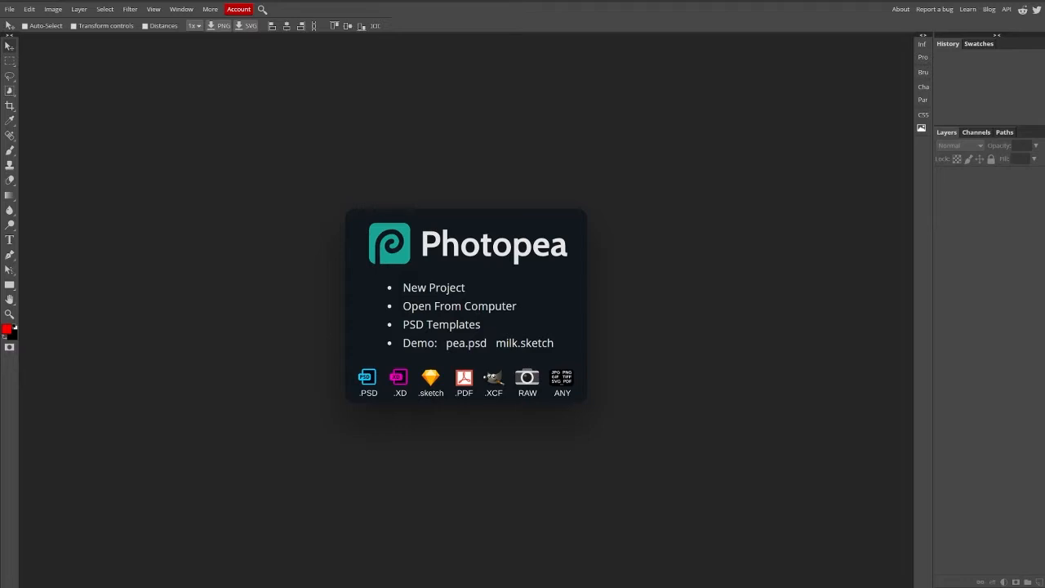
Open Background.psd in Photopea and resize the image to 1920 by 1080 px
drag(1044, 245, 556, 321)
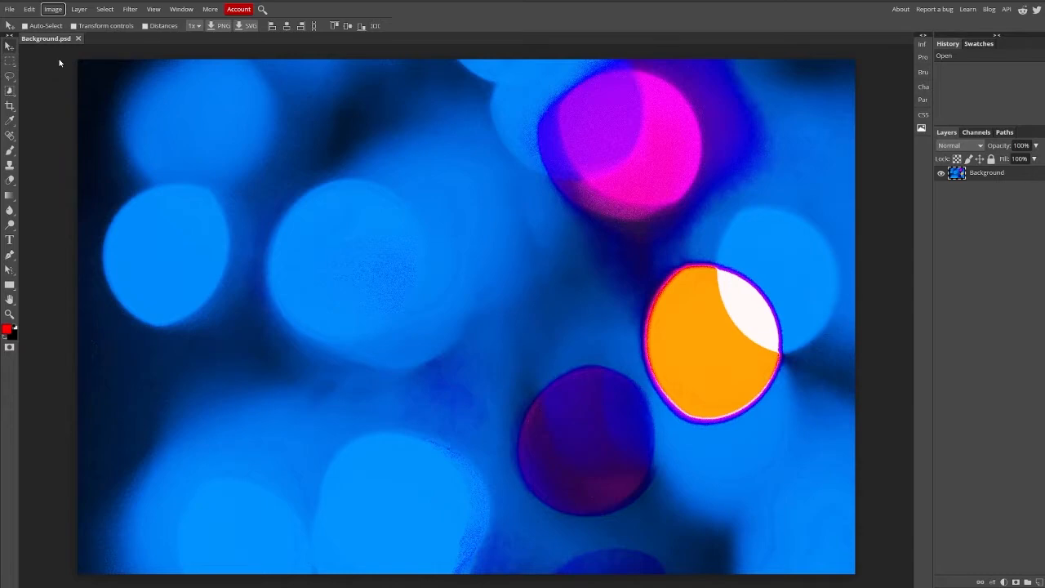
click(53, 9)
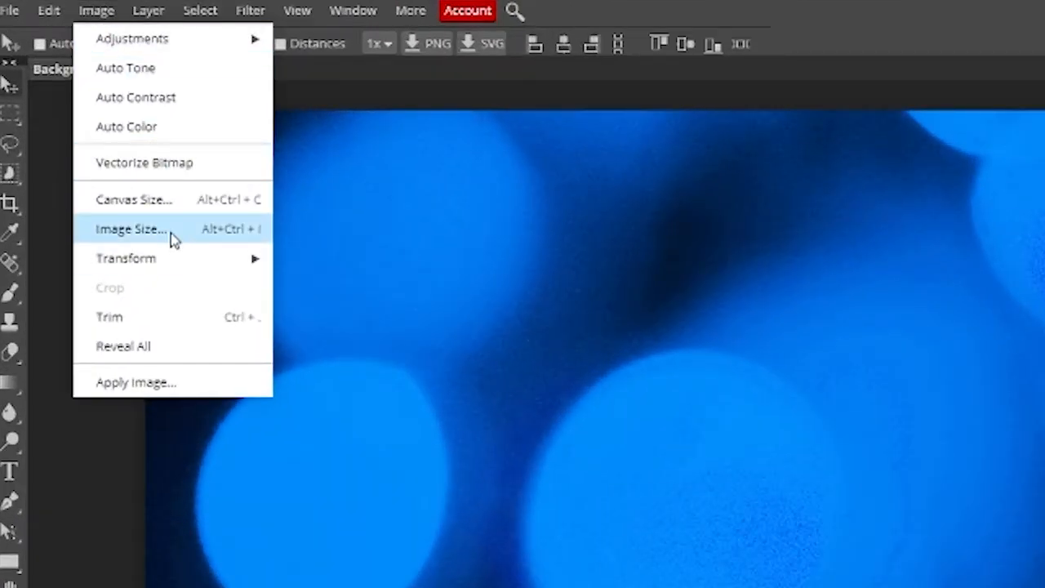
click(131, 229)
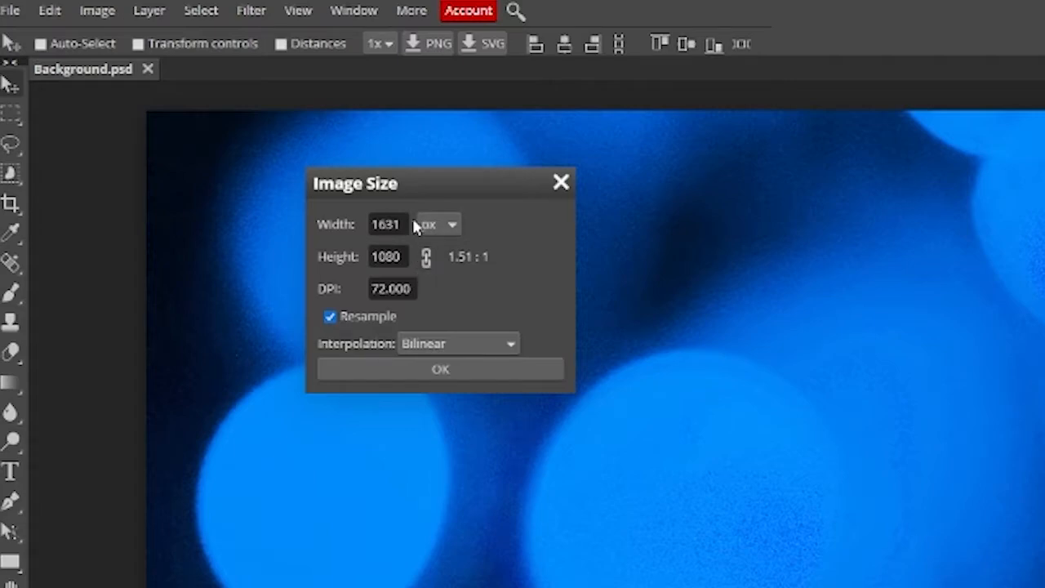
drag(405, 225, 324, 258)
text(1920)
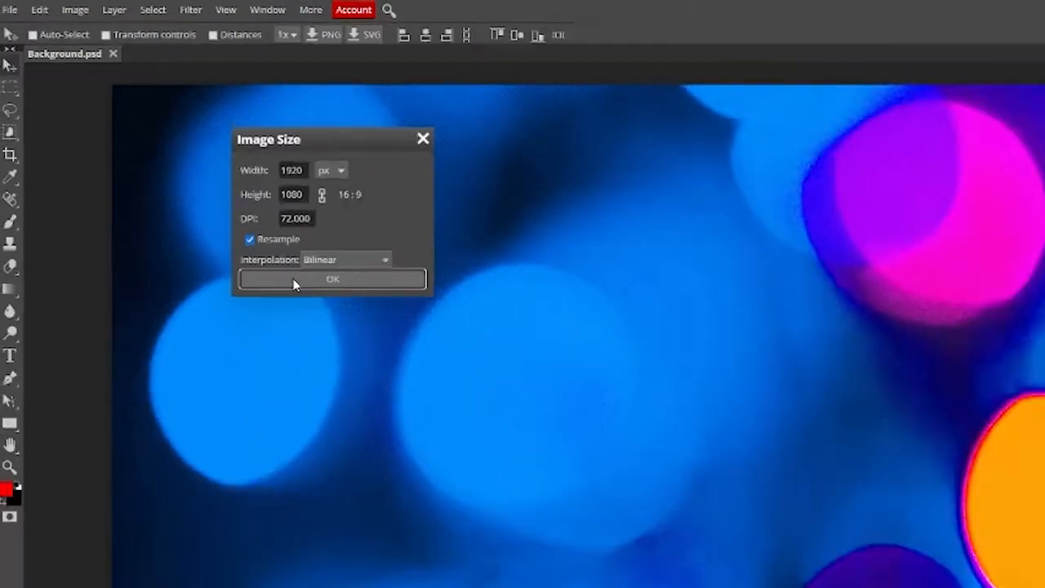
click(387, 368)
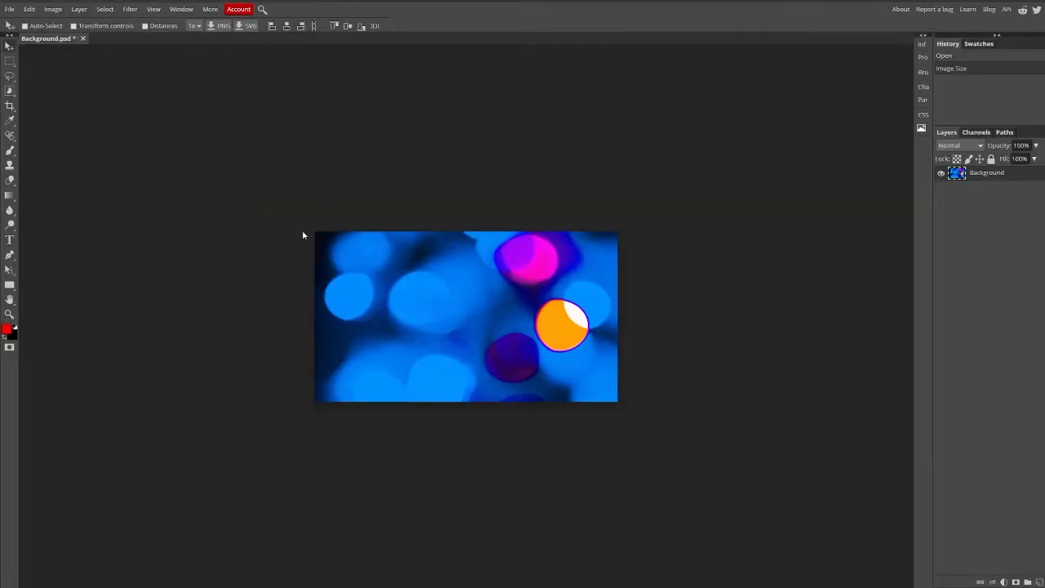
key(ctrl+plus)
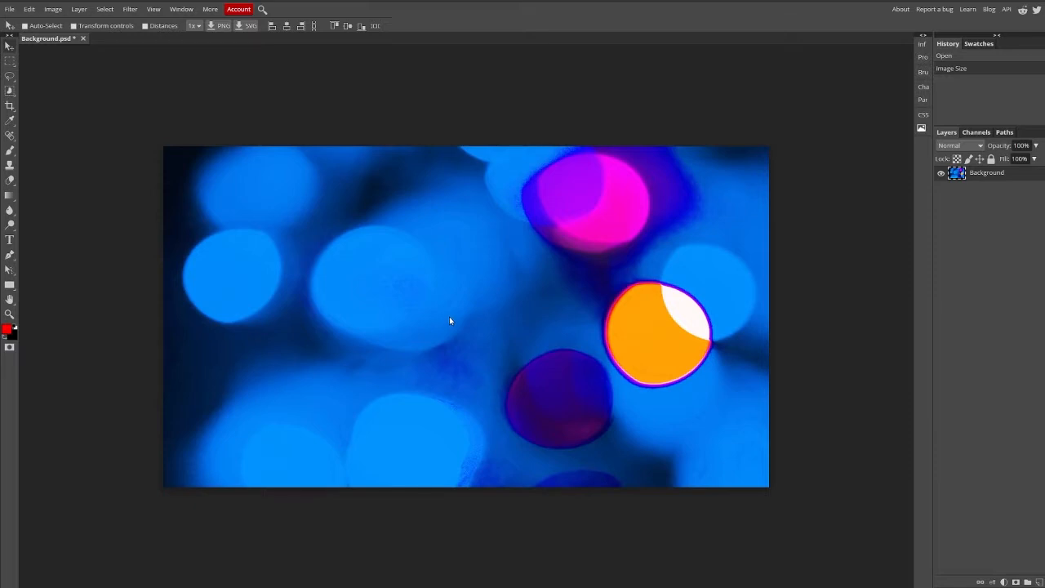
Place the scene 1 screenshot as a layer above the background and scale it to fill the whole canvas
mouse_move(267, 587)
drag(1044, 240, 460, 316)
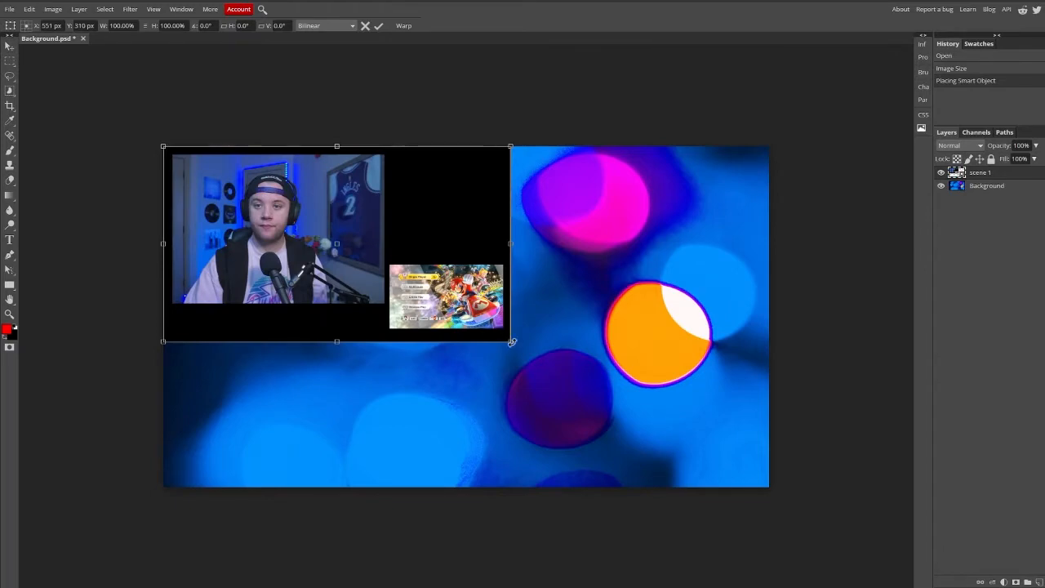
drag(512, 342, 769, 487)
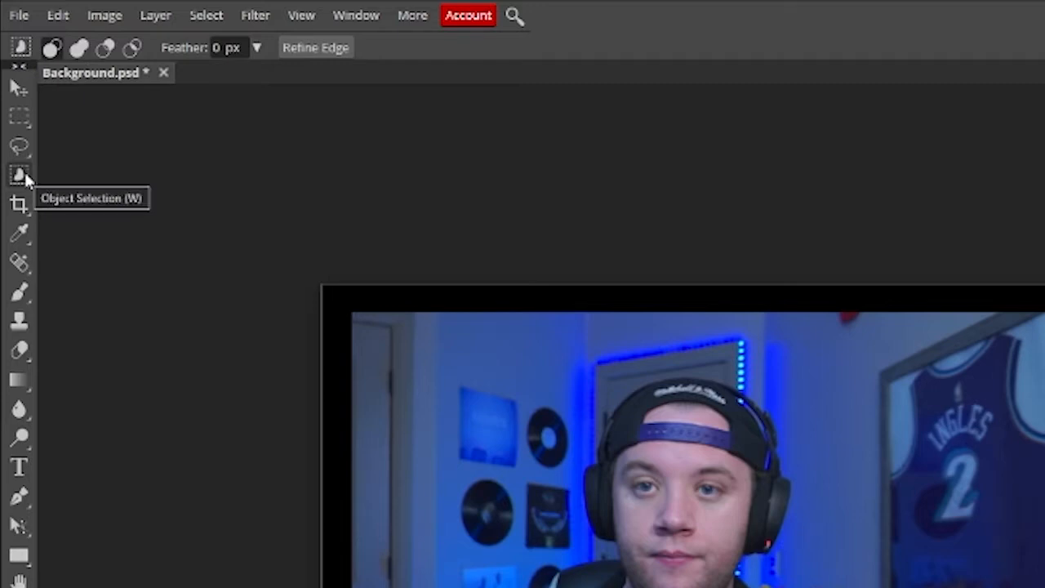
Select the black areas of the scene 1 layer with the Magic Wand and erase them, rasterizing the smart object
right_click(25, 176)
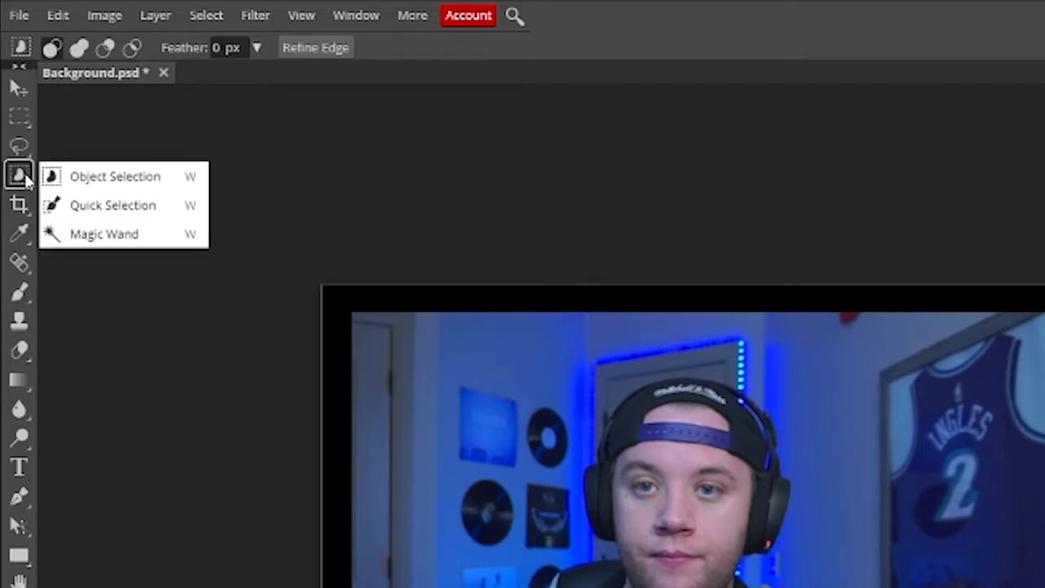
click(114, 236)
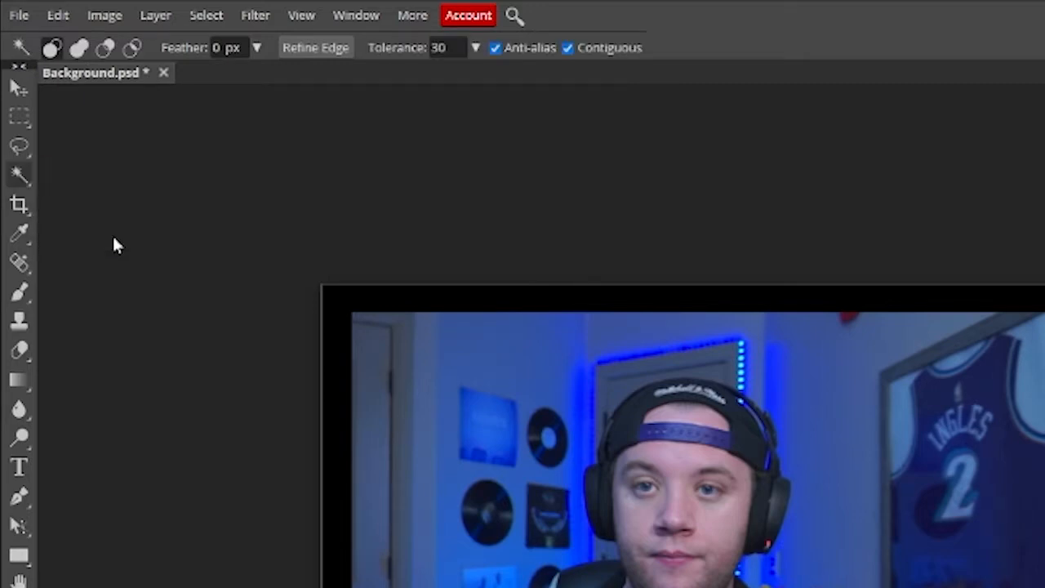
click(652, 230)
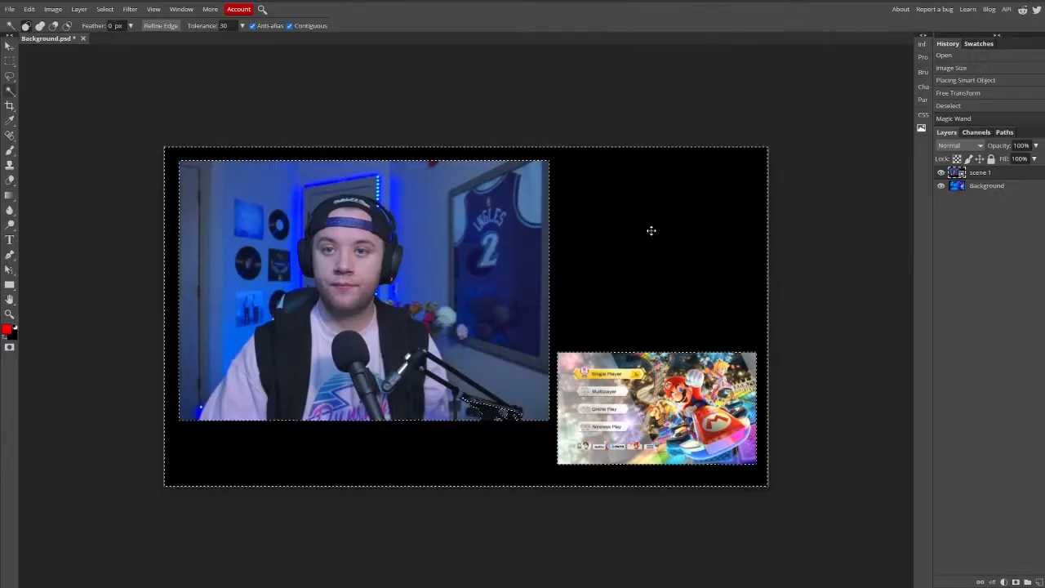
key(e)
click(595, 220)
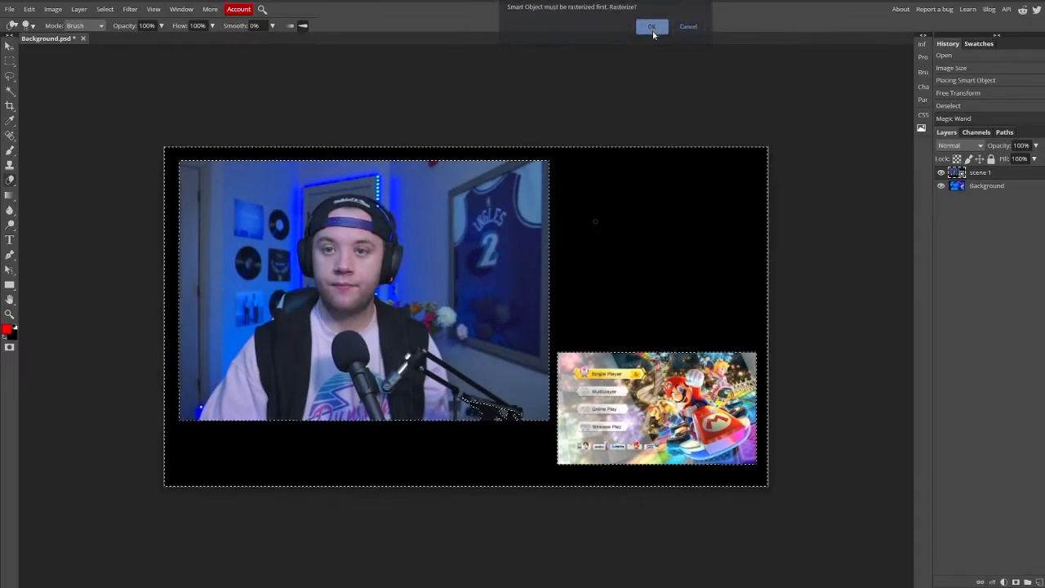
click(700, 42)
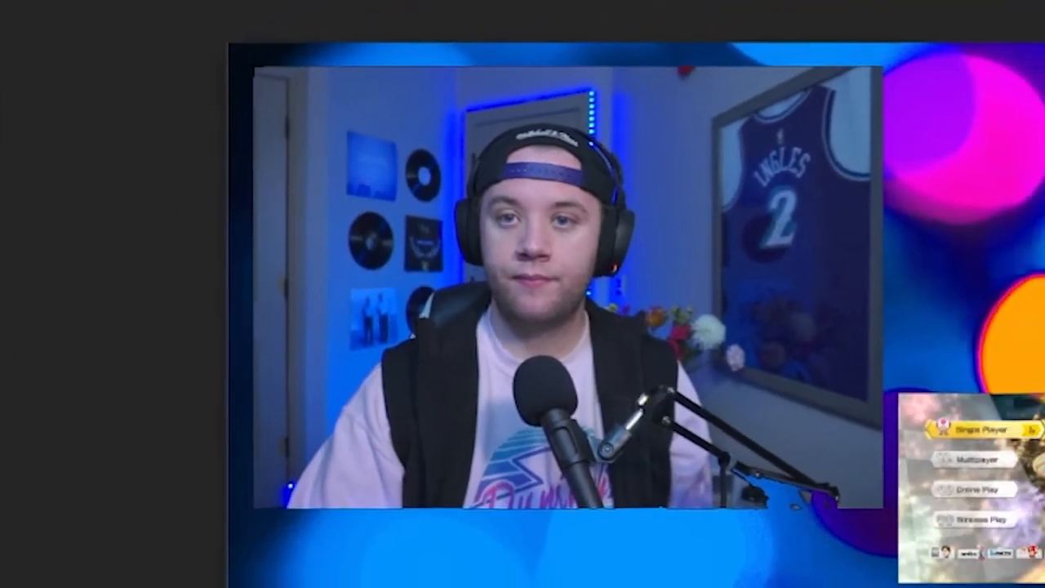
Draw a rectangle shape over the webcam image and give it no fill and a solid red stroke
drag(358, 27, 946, 468)
drag(578, 419, 686, 472)
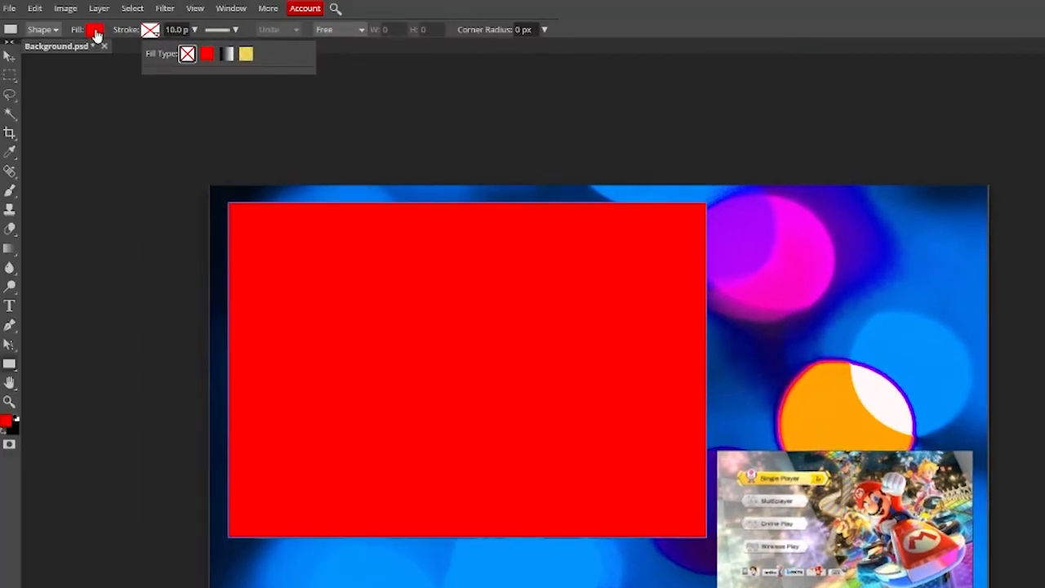
click(95, 31)
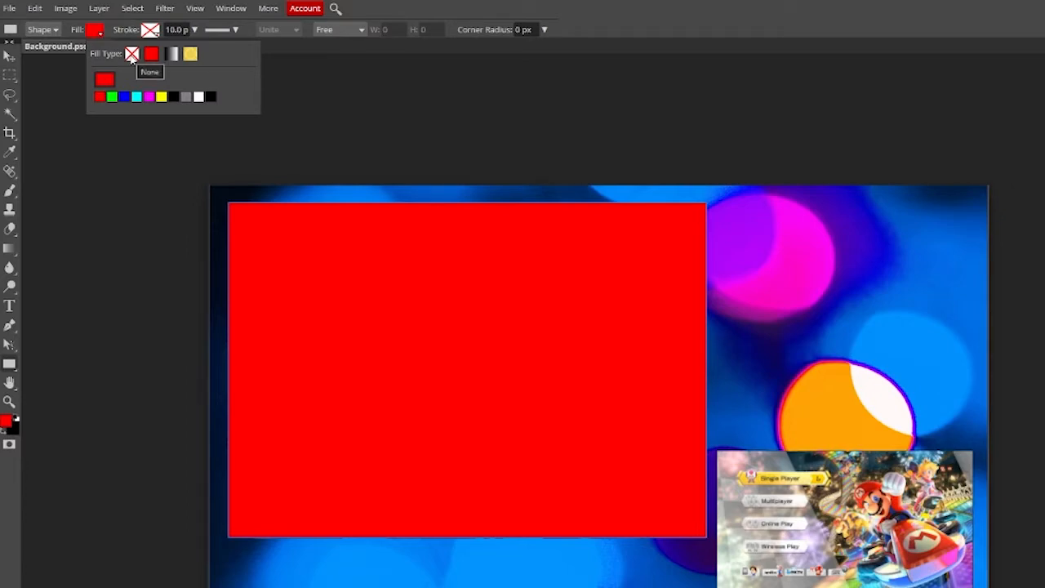
click(132, 54)
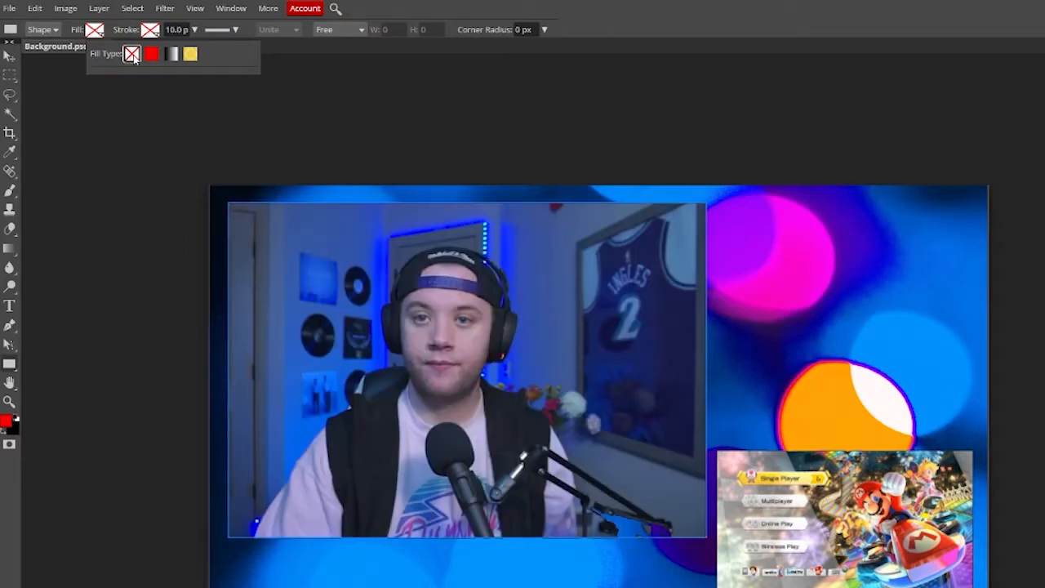
click(152, 34)
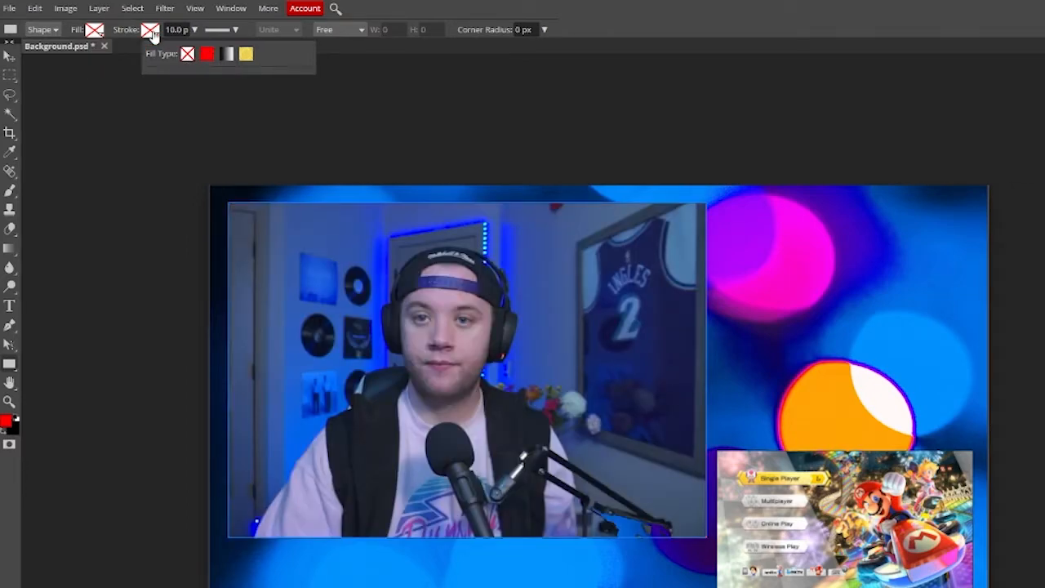
click(207, 53)
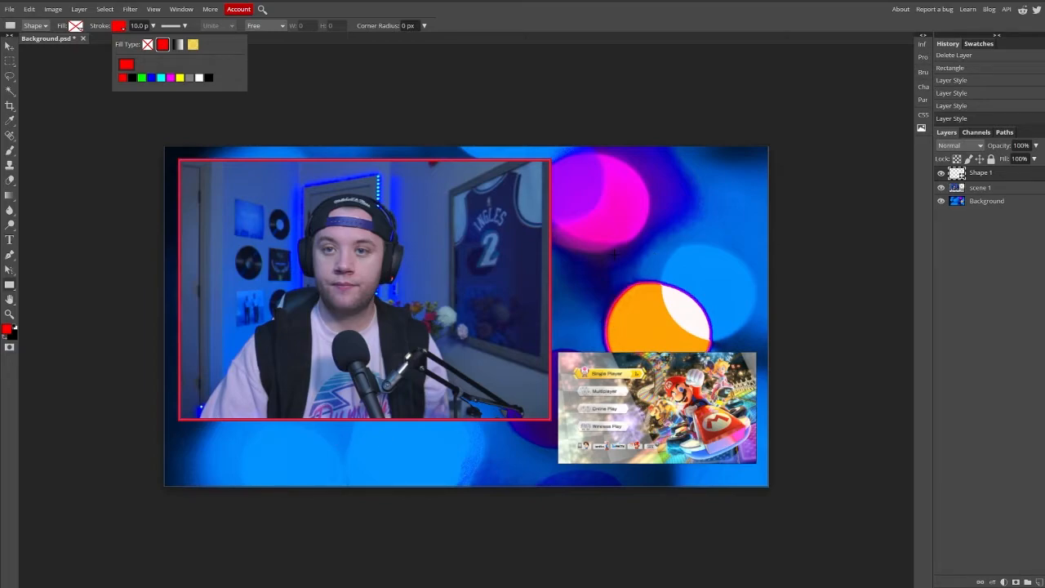
Recolor the webcam rectangle's stroke with a bright blue sampled from the background and set its width to 15 px
click(127, 65)
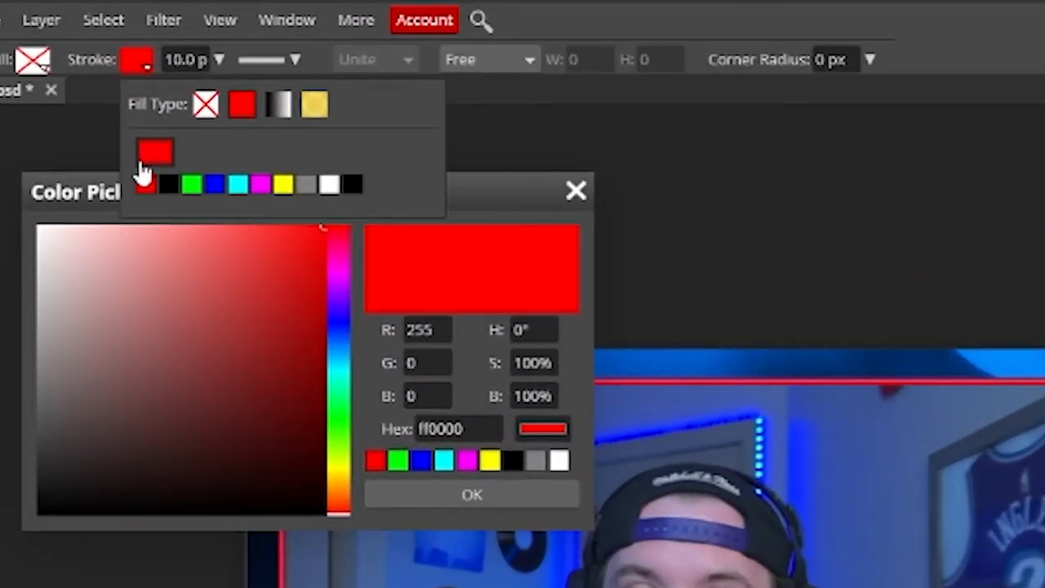
click(94, 203)
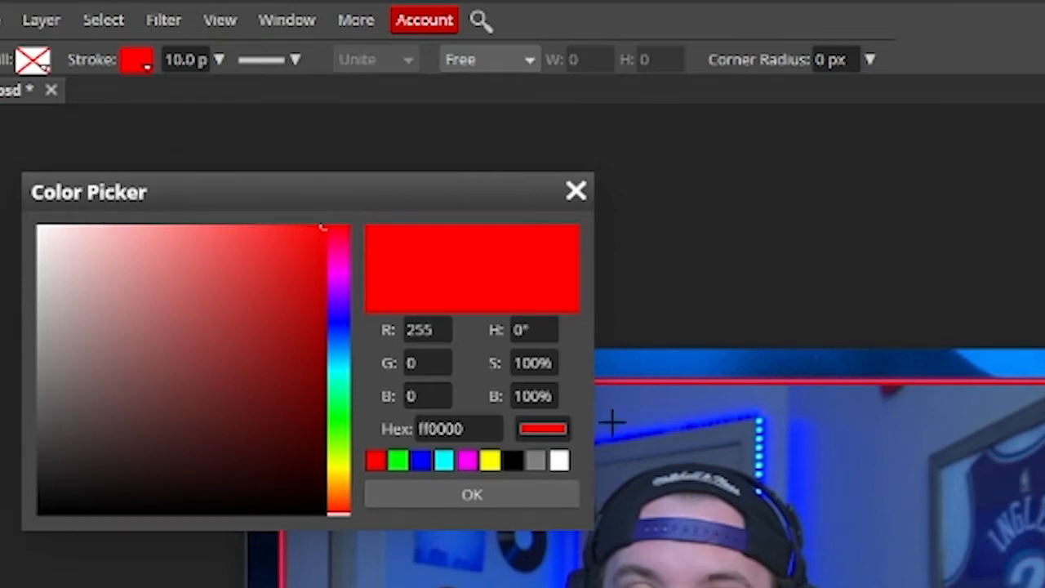
click(598, 275)
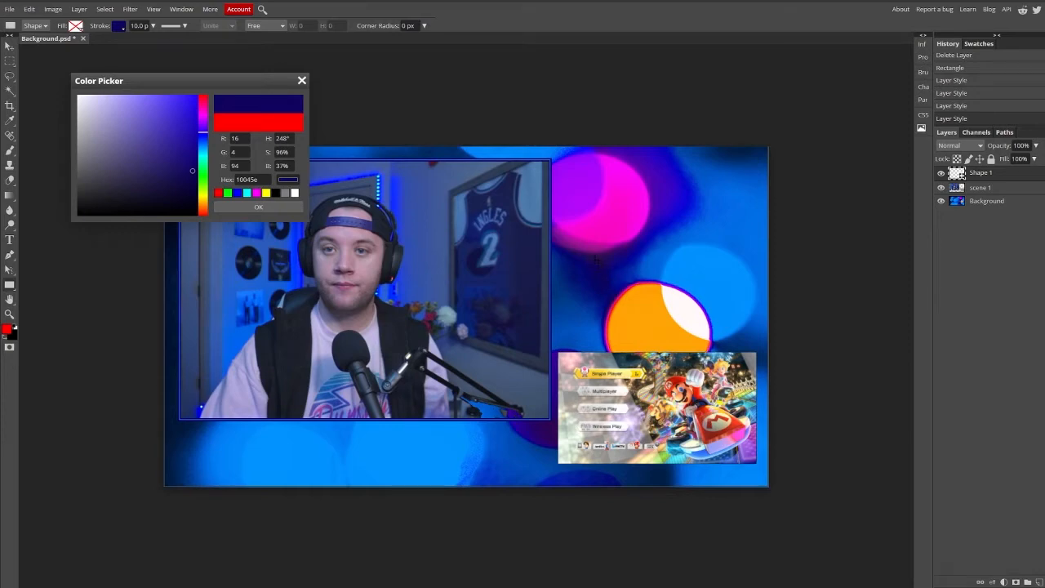
drag(598, 260, 596, 259)
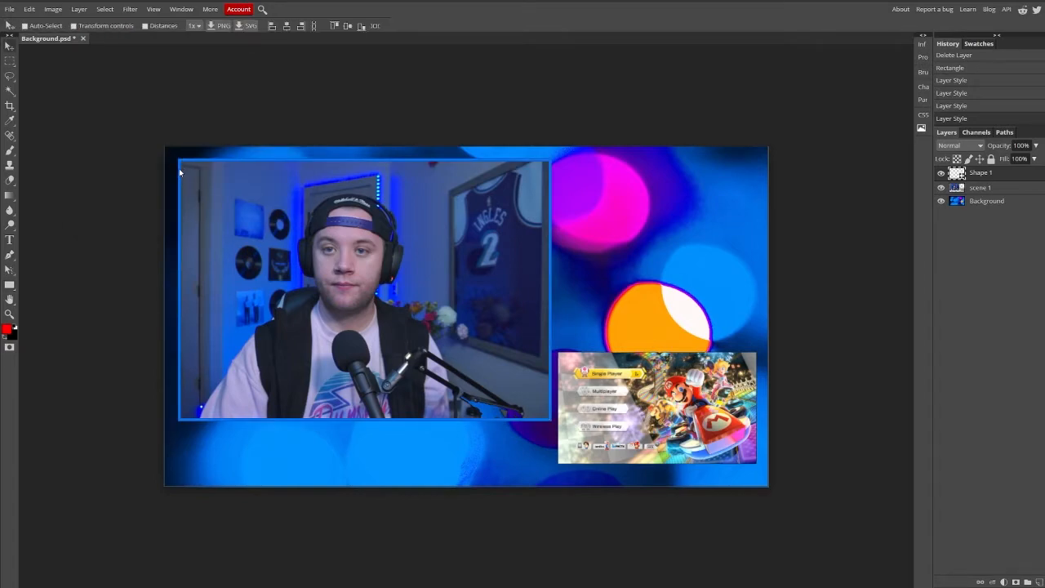
click(10, 286)
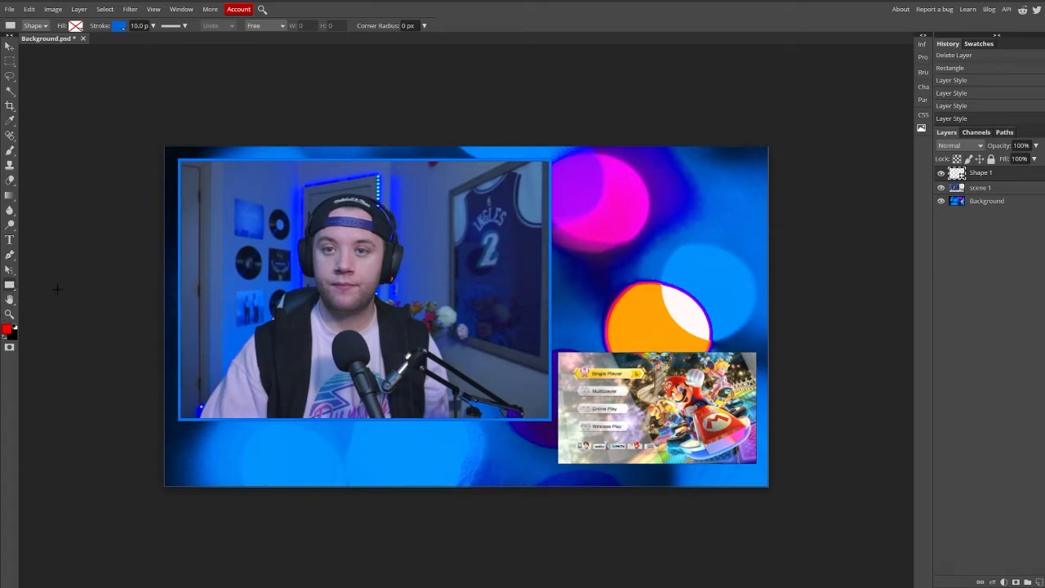
click(138, 25)
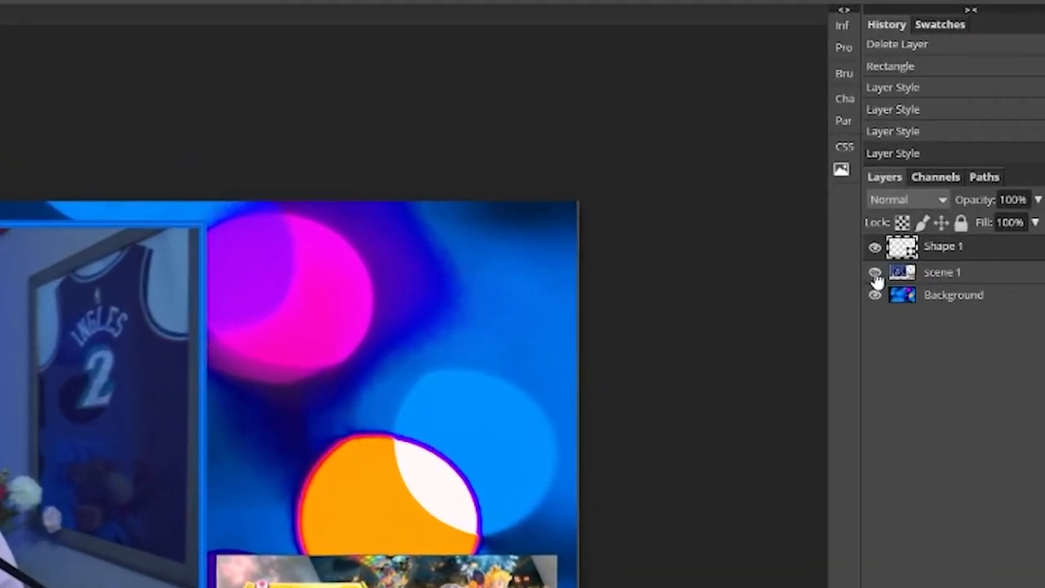
Hide the scene 1 and Background layers and save the webcam border layer as a PNG
click(875, 274)
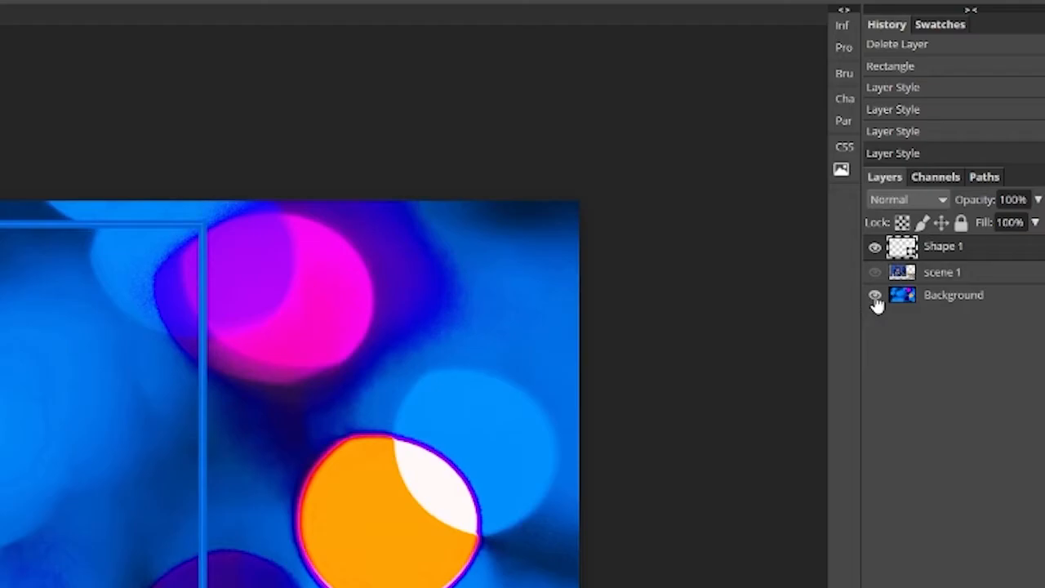
click(875, 297)
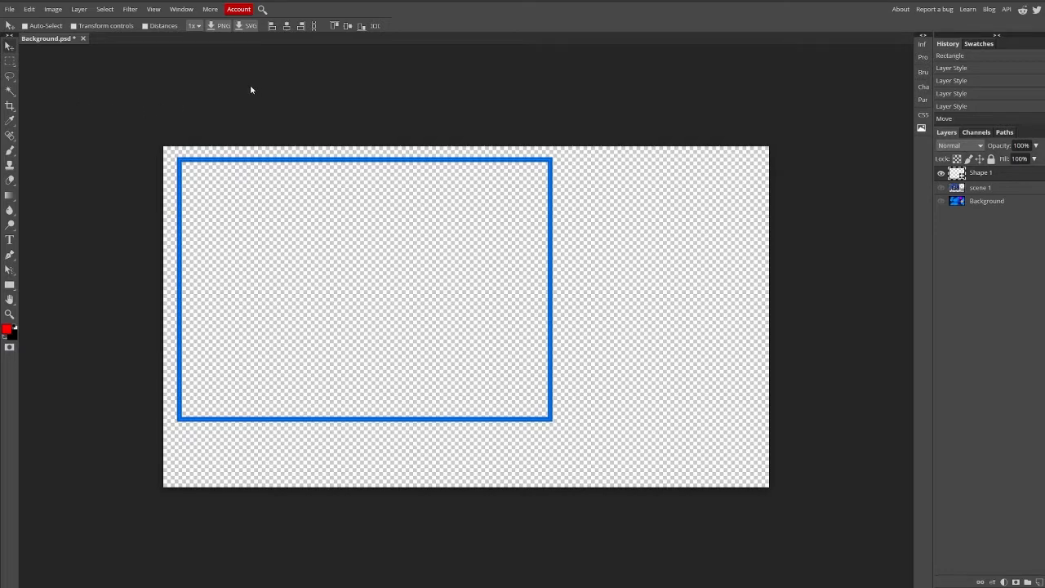
click(7, 46)
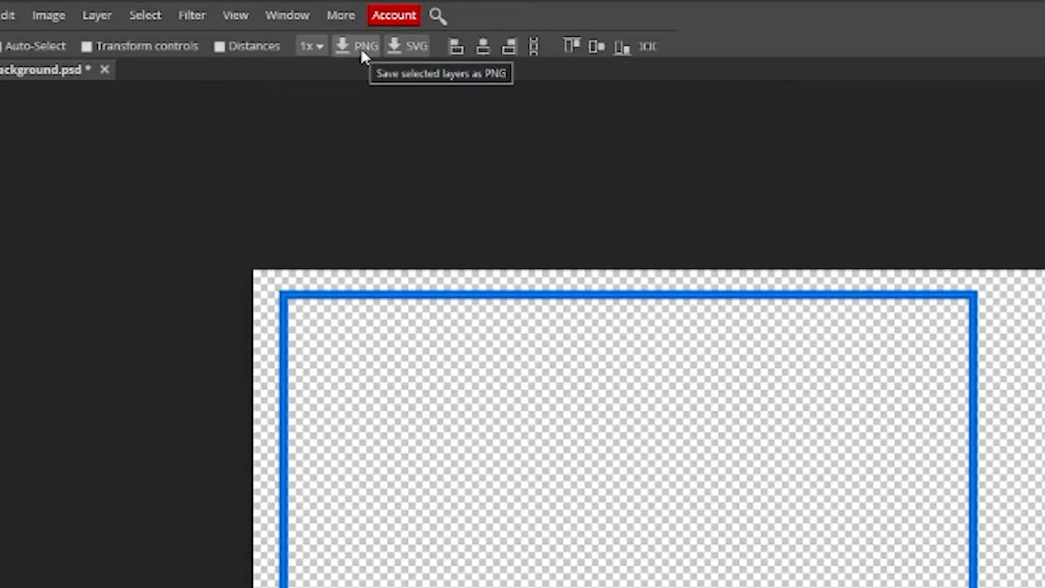
click(362, 47)
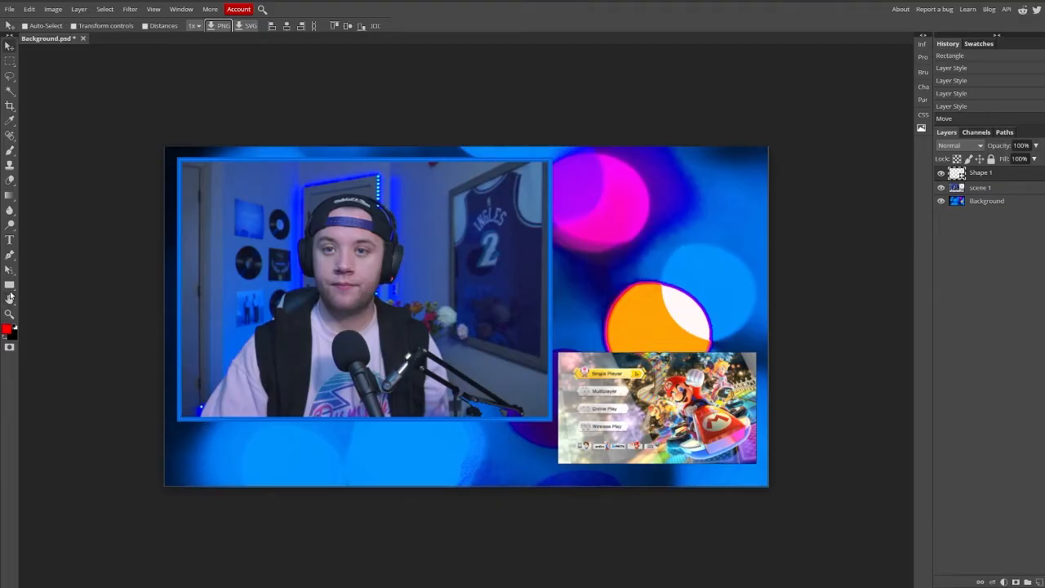
Draw a second border rectangle around the game screen and color its stroke with a darker blue sampled from the background
click(9, 284)
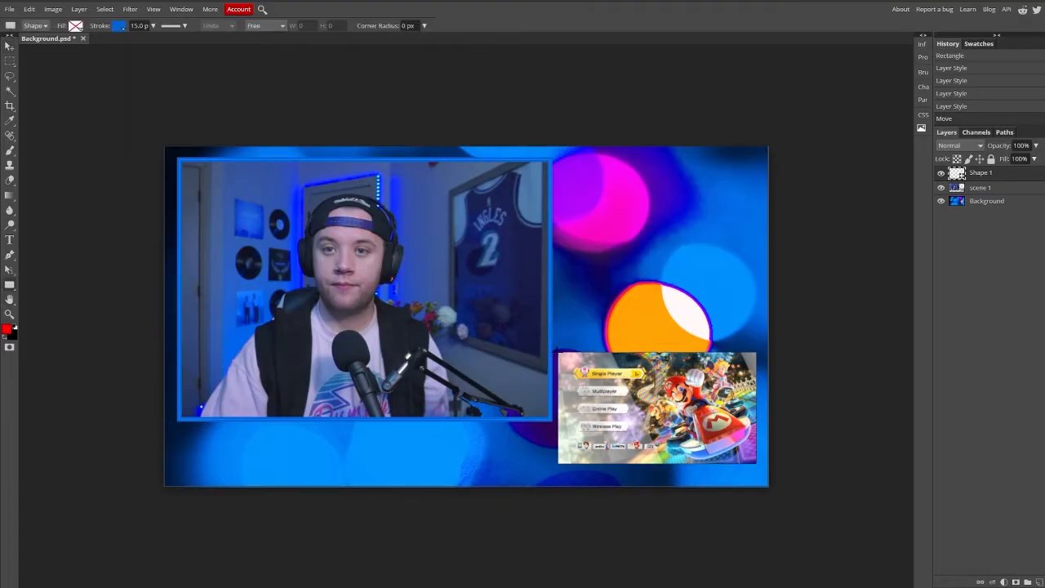
drag(557, 351, 757, 465)
click(119, 25)
click(126, 64)
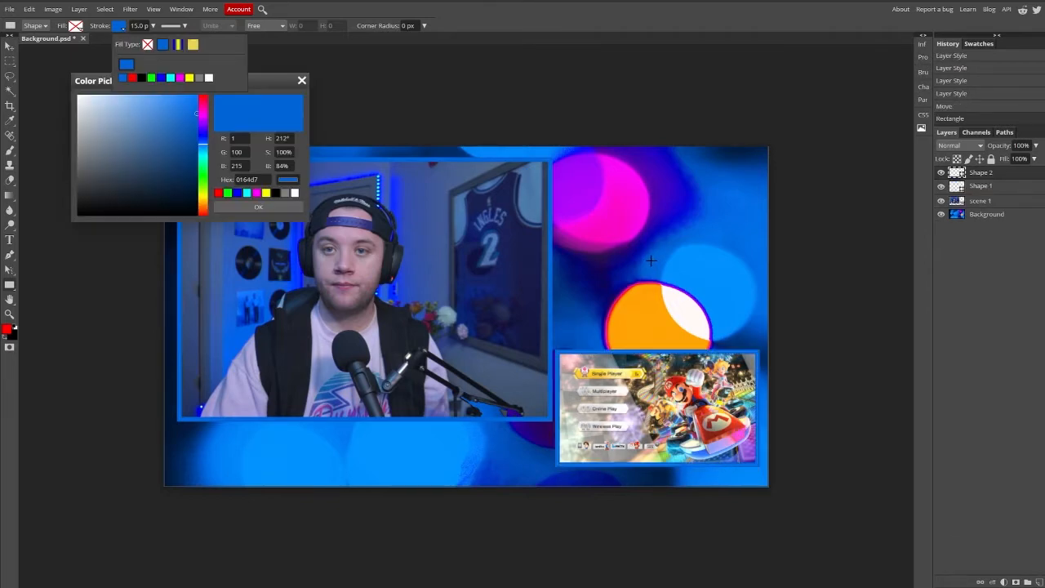
click(650, 246)
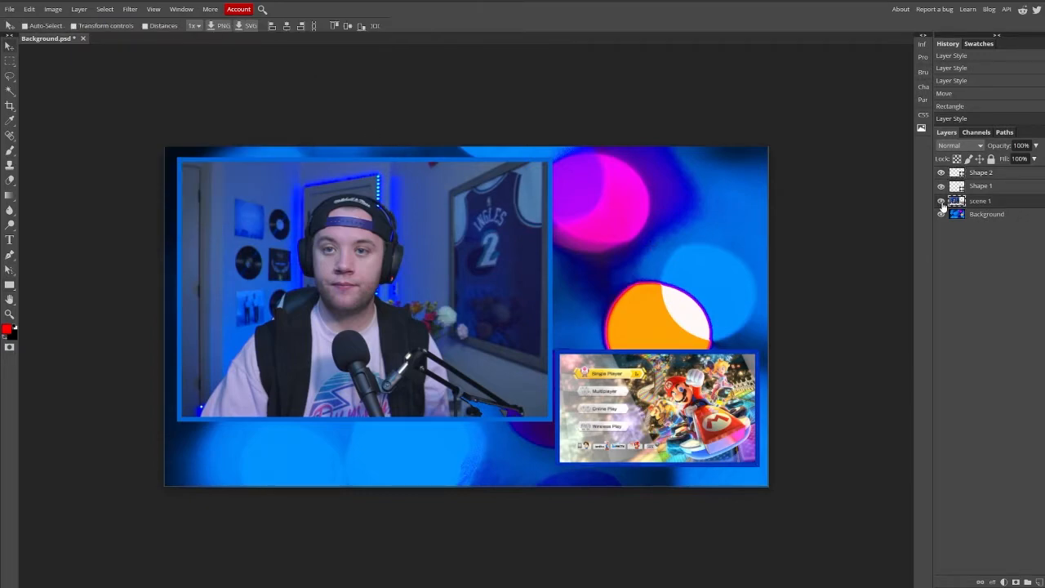
Hide the scene 1, Shape 1 and Background layers, leaving only the game screen border displayed
click(941, 200)
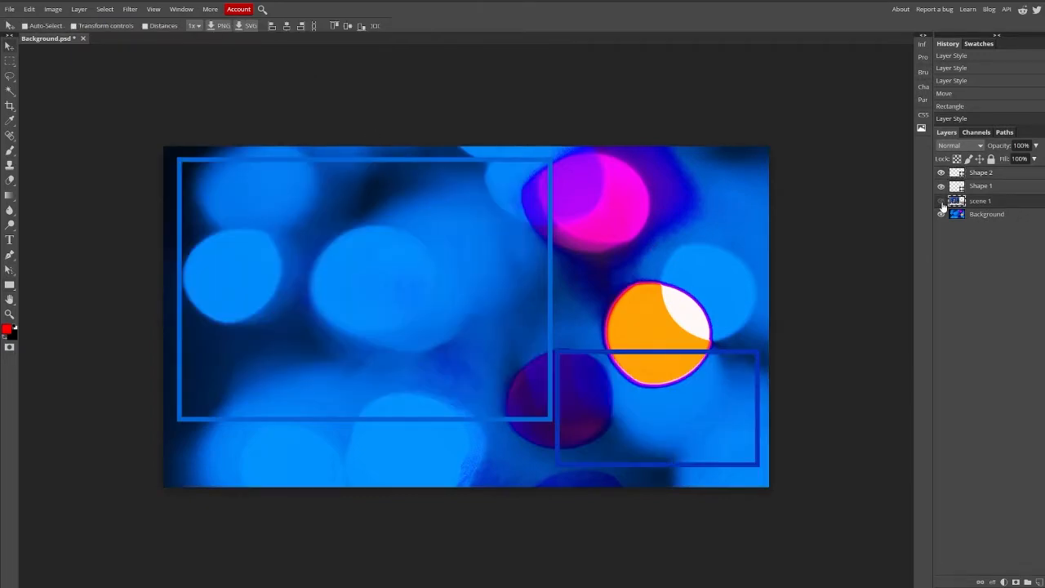
click(941, 201)
click(941, 202)
click(942, 186)
click(942, 214)
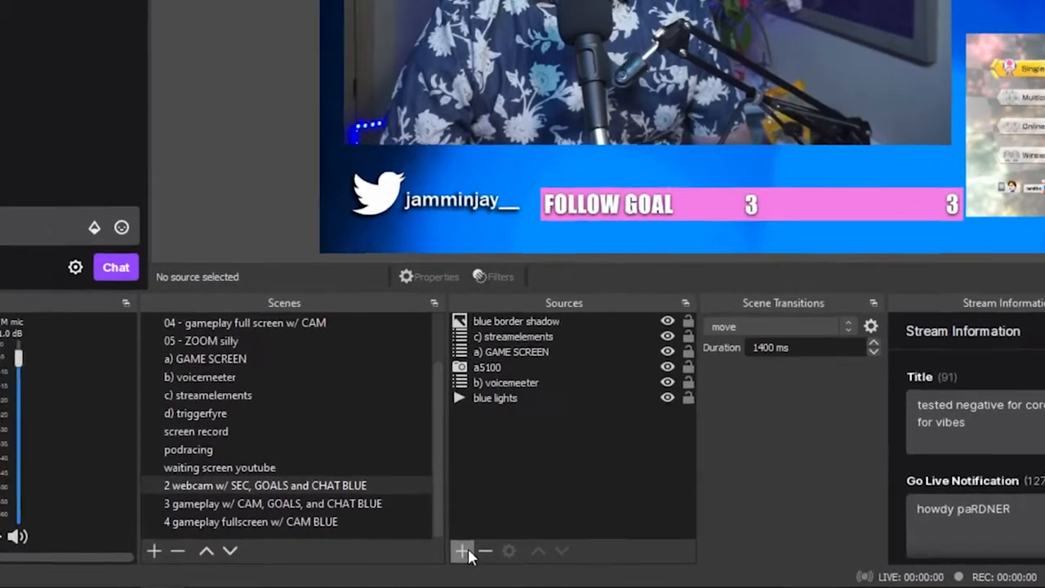
In OBS, add an image source named "big blue border1" to scene "2 webcam w/ SEC, GOALS and CHAT BLUE", using BIG RECTANGLE.png
click(432, 544)
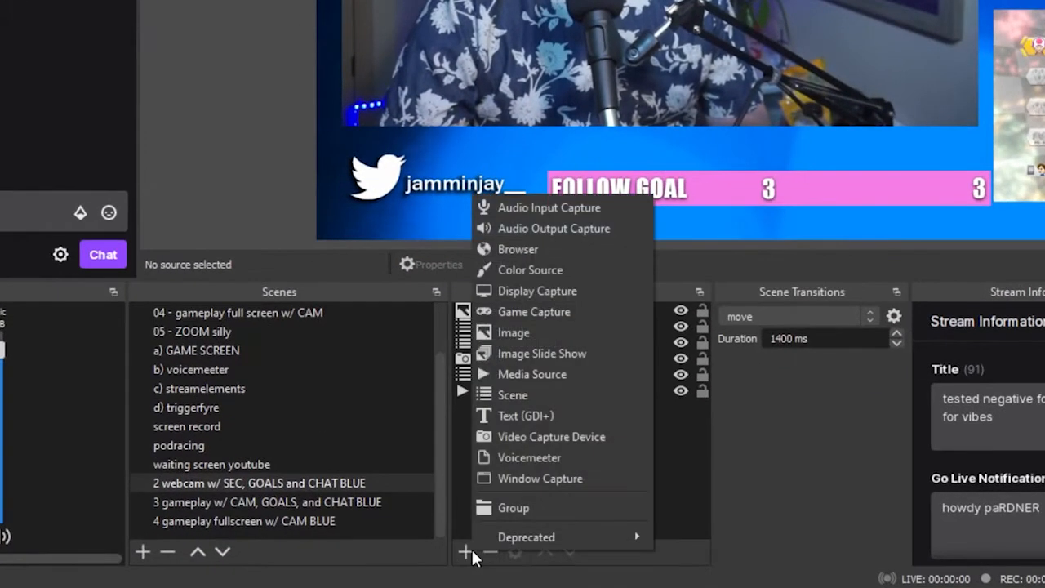
click(507, 333)
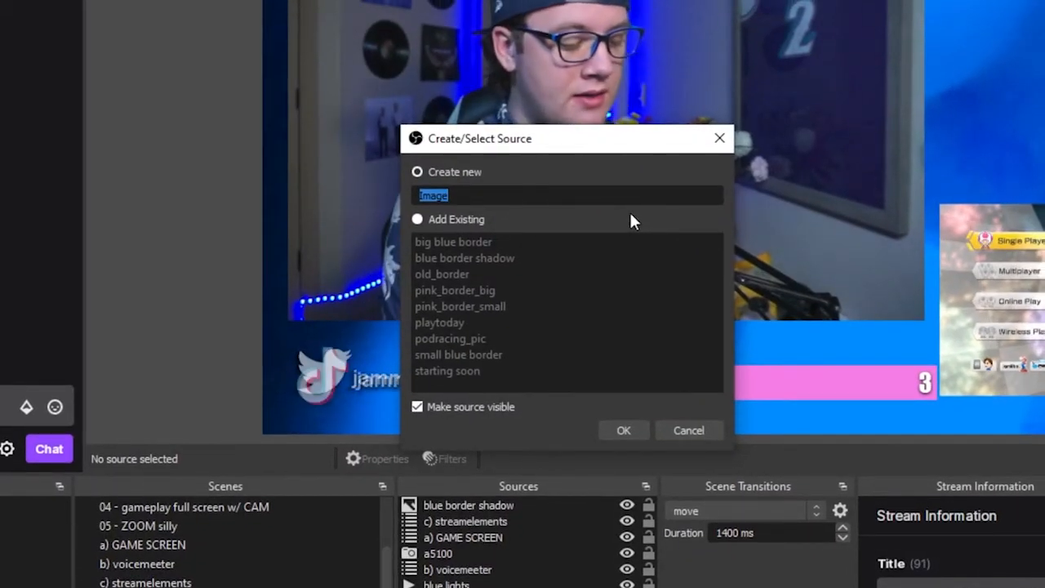
text(blg blue b)
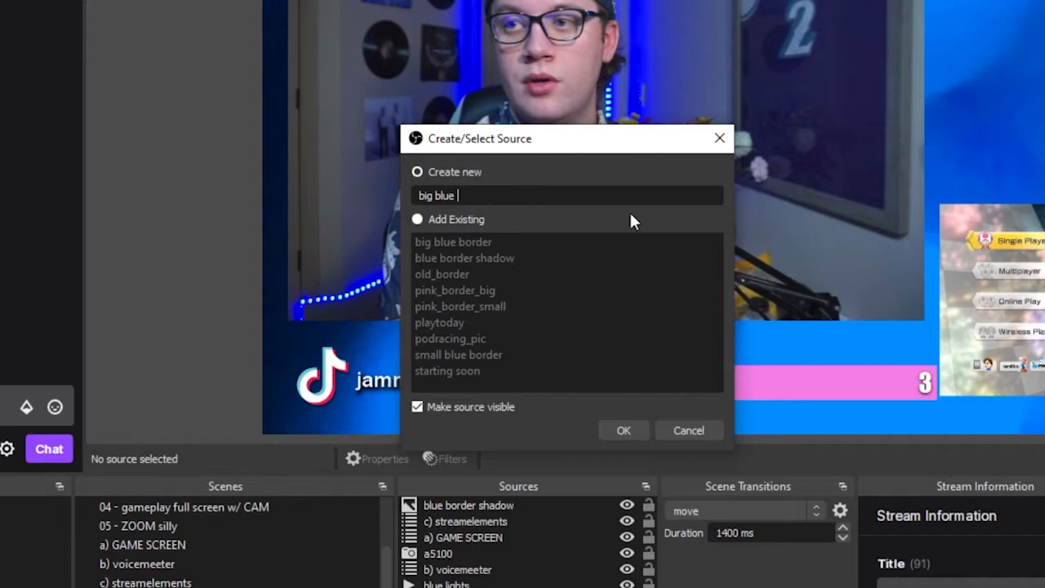
text(order1)
key(Return)
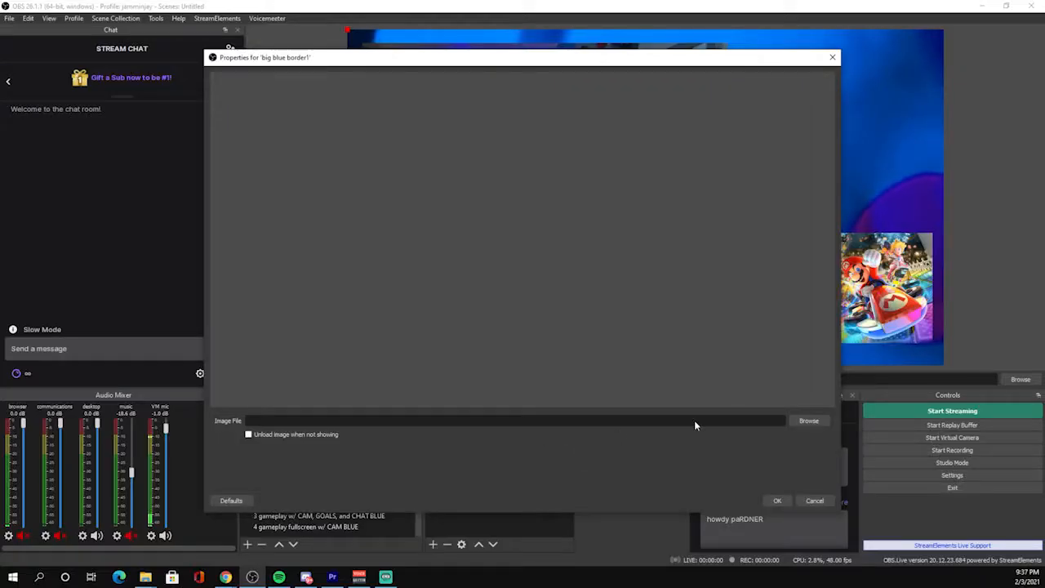
click(808, 421)
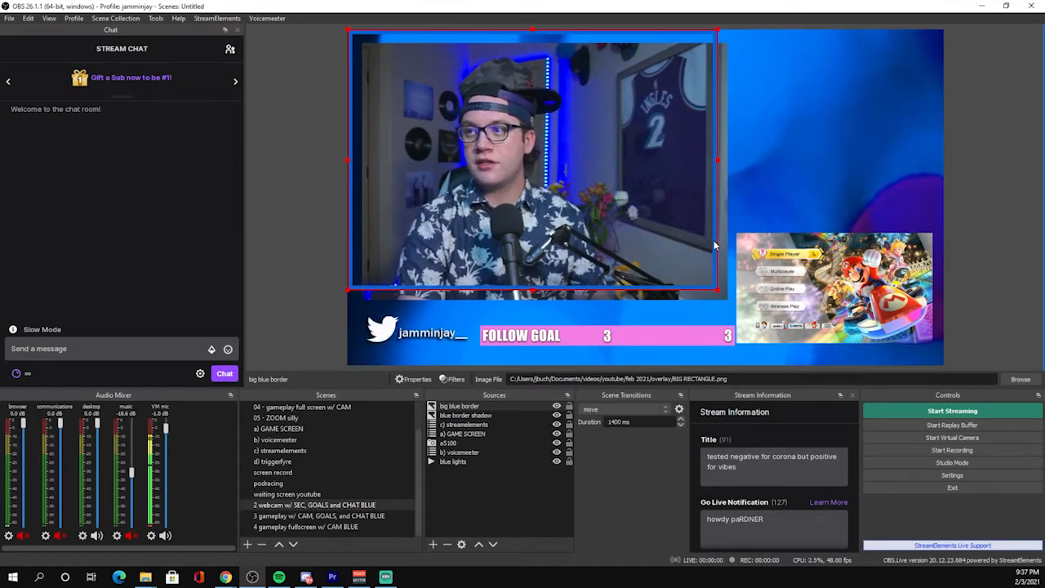
Align the big blue border with the webcam feed and move the small blue border onto the game screen
key(Right)
key(Right)
key(Right)
key(Right)
key(Right)
key(Right)
key(Right)
key(Right)
key(Right)
key(Right)
key(Right)
key(Right)
key(Right)
key(Right)
key(Right)
key(Right)
key(Right)
key(Right)
key(Right)
key(Right)
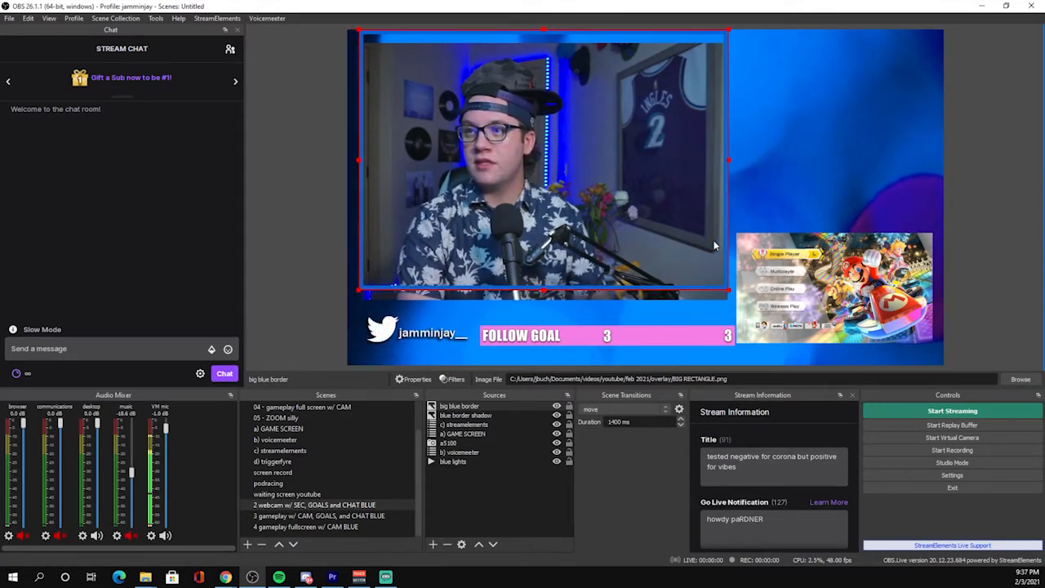
key(Down)
key(Down)
key(Down)
key(Down)
key(Down)
key(Down)
key(Down)
key(Down)
key(Down)
key(Down)
key(Down)
key(Down)
key(Down)
key(Down)
key(Down)
key(Down)
key(Down)
key(Down)
key(Down)
key(Down)
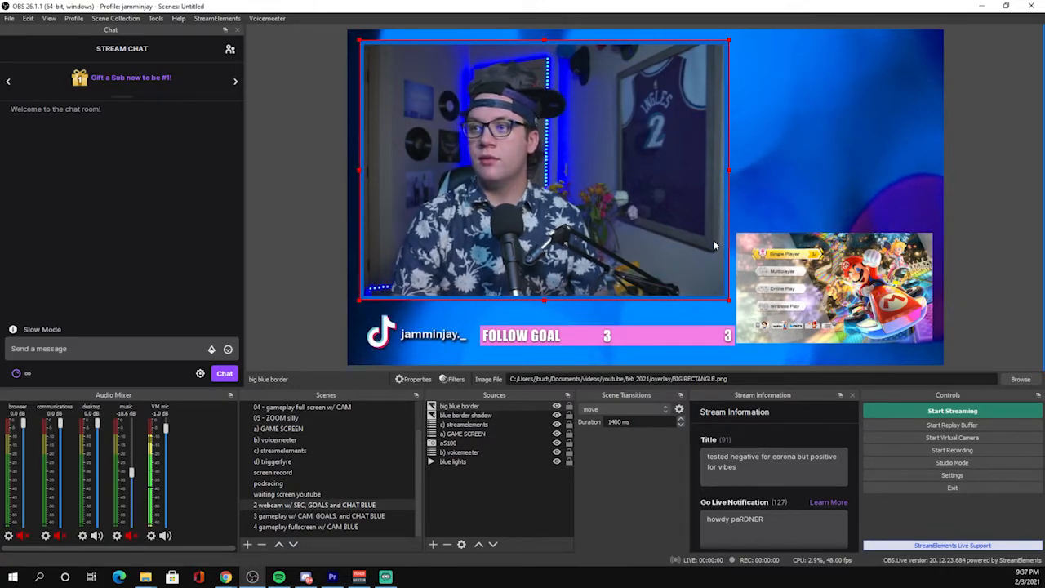
click(306, 184)
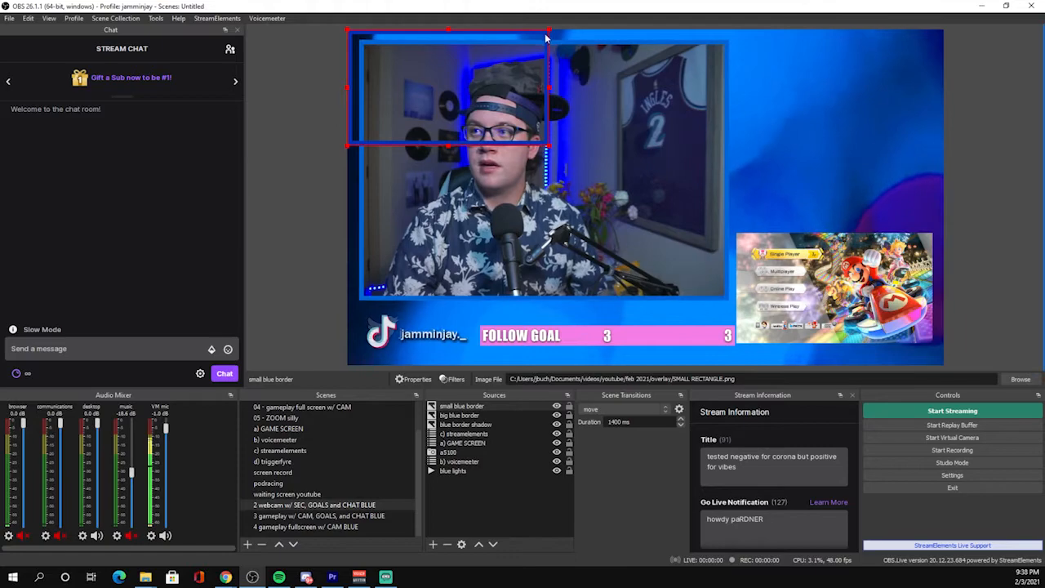
drag(545, 38, 930, 238)
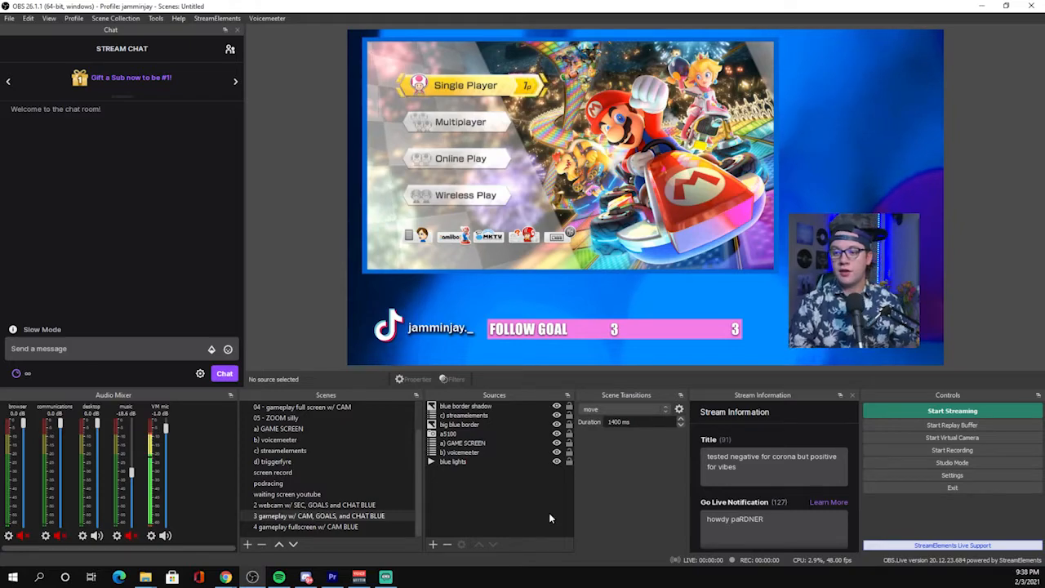
Add the existing image source "small blue border" to scene "3 gameplay w/ CAM, GOALS, and CHAT BLUE"
click(433, 543)
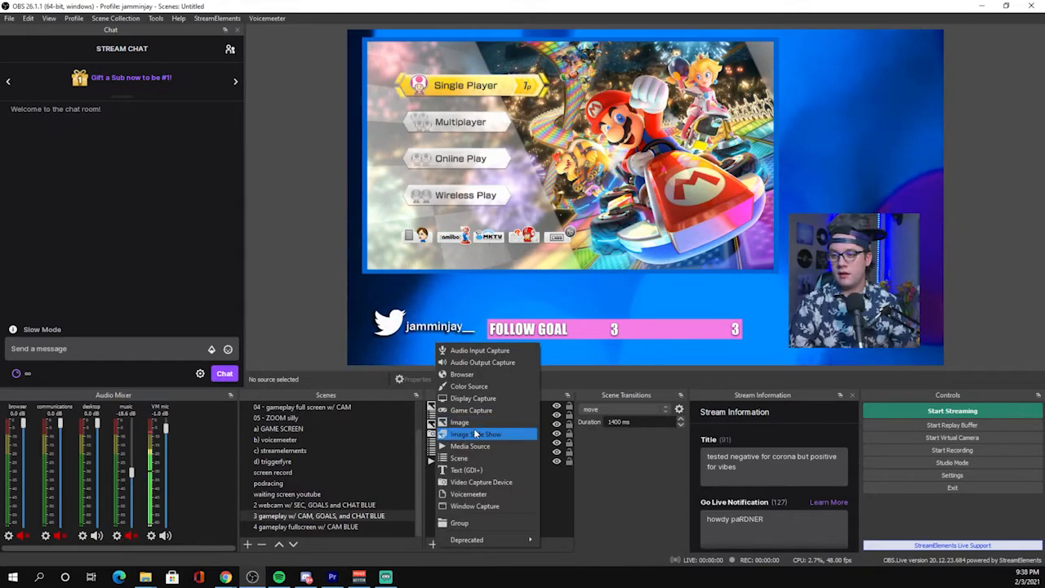
click(482, 422)
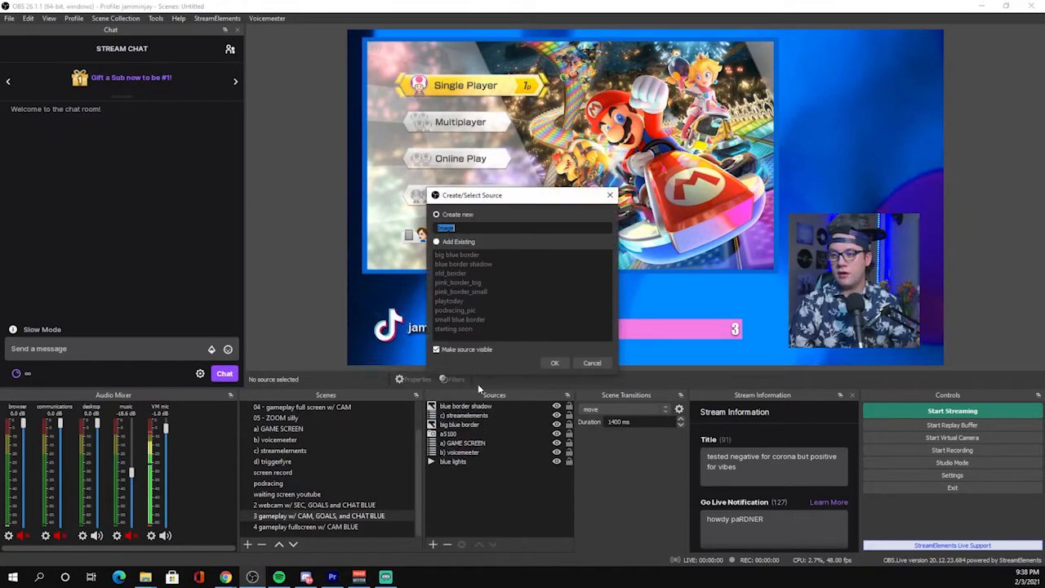
click(458, 243)
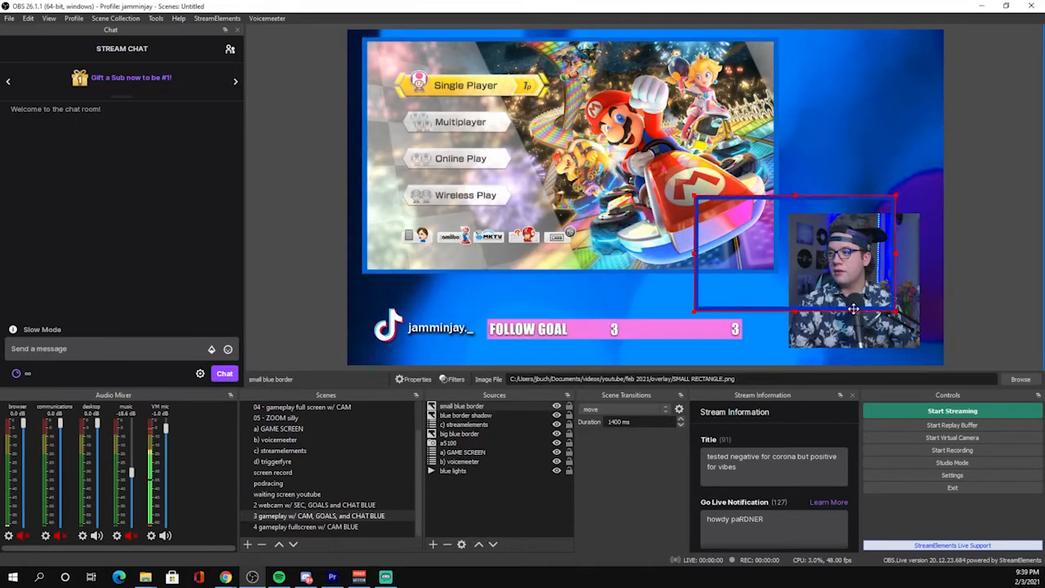
Move the small blue border onto the webcam feed and stretch its edges to frame the feed exactly
drag(850, 305, 878, 321)
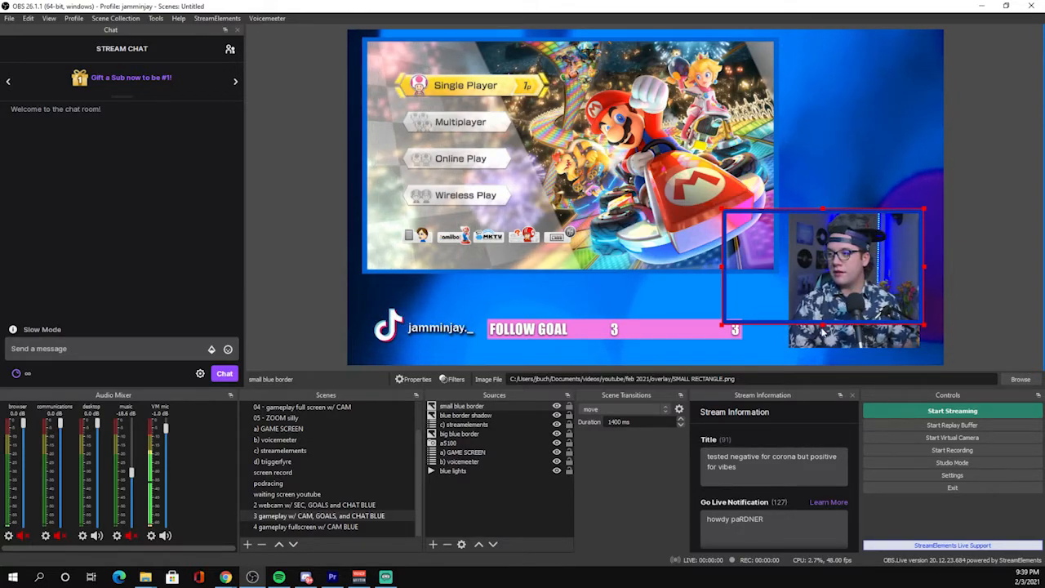
drag(822, 325, 822, 351)
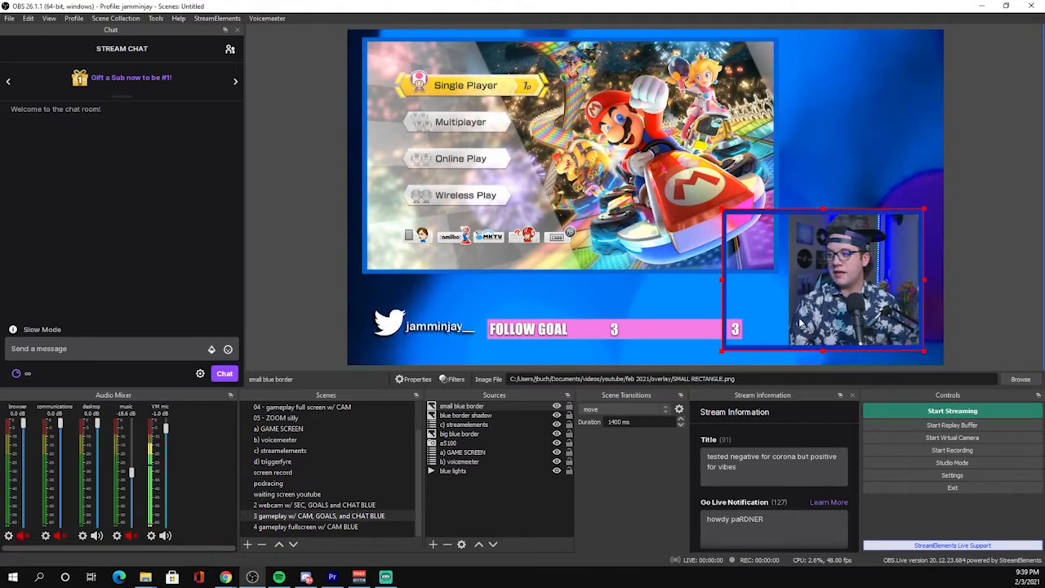
drag(722, 285, 789, 286)
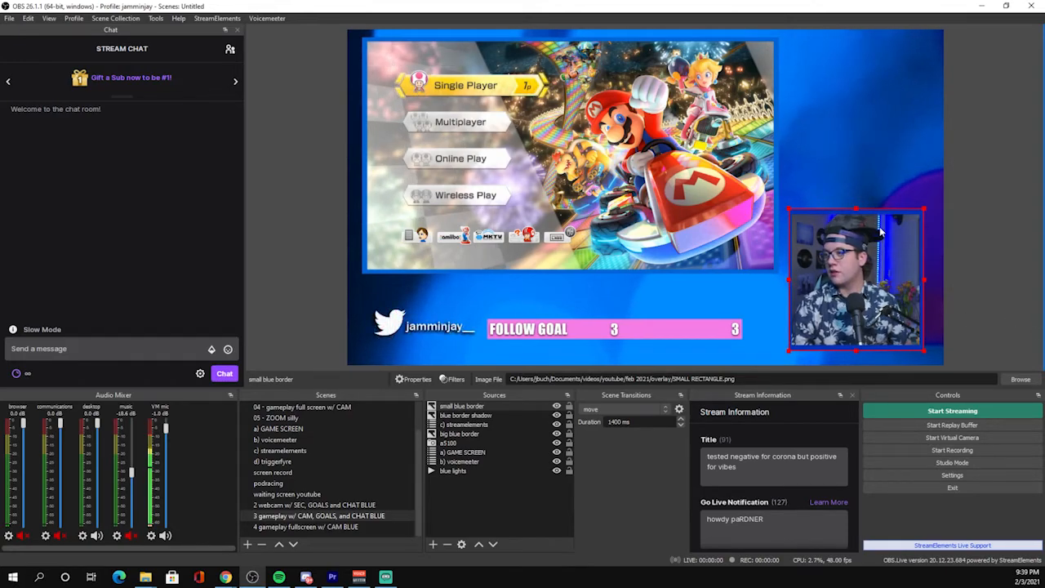
click(894, 281)
click(777, 201)
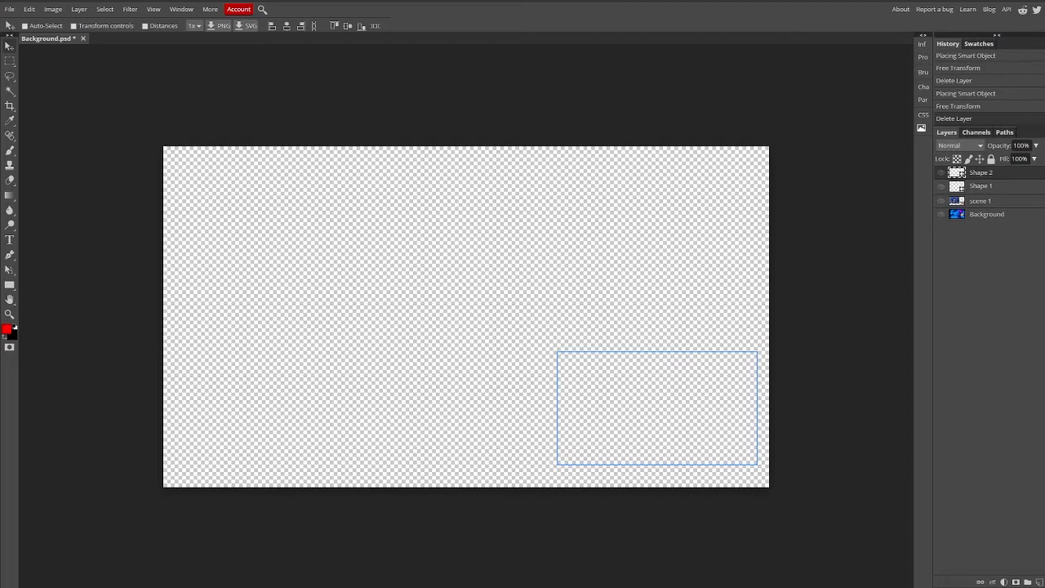
In Photopea, place the scene 3 image in Background.psd and draw a border rectangle around its webcam feed
drag(1044, 220, 471, 308)
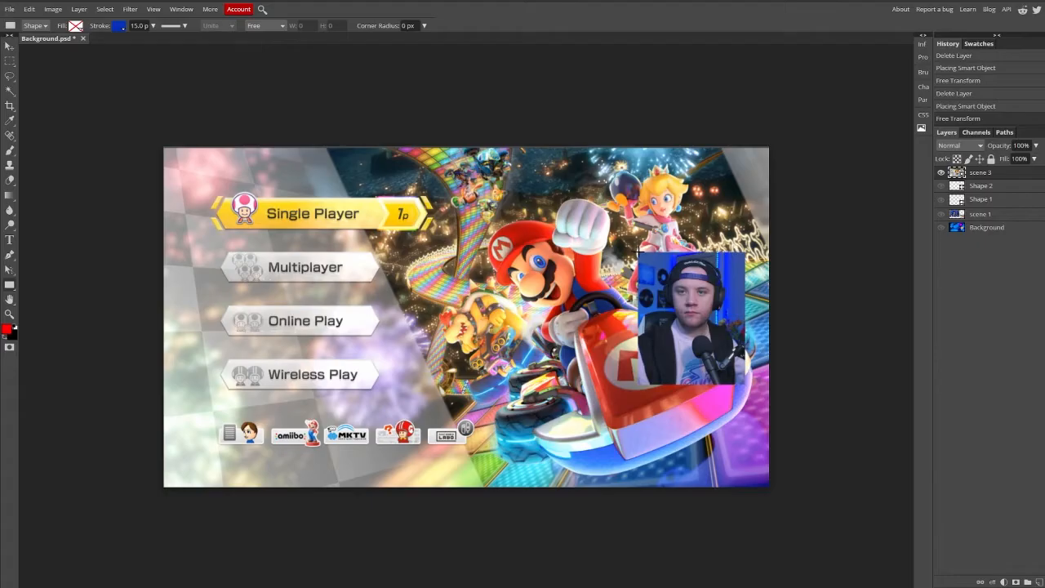
mouse_move(637, 251)
mouse_down()
mouse_move(757, 359)
mouse_move(745, 384)
mouse_up()
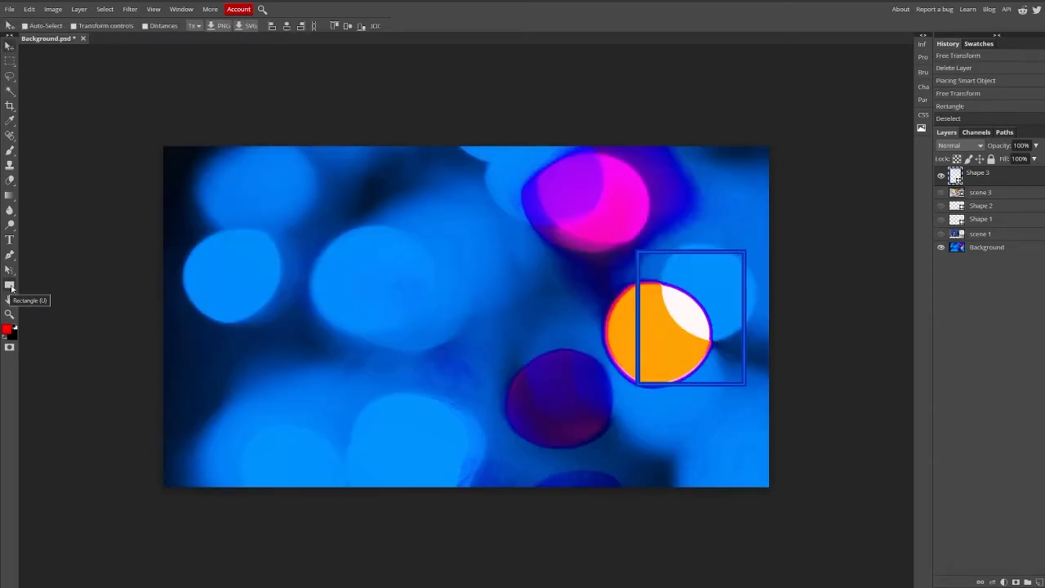
Color the webcam border's stroke with dark blue 011a39 sampled from the background and set the stroke width to 22
click(9, 285)
click(118, 26)
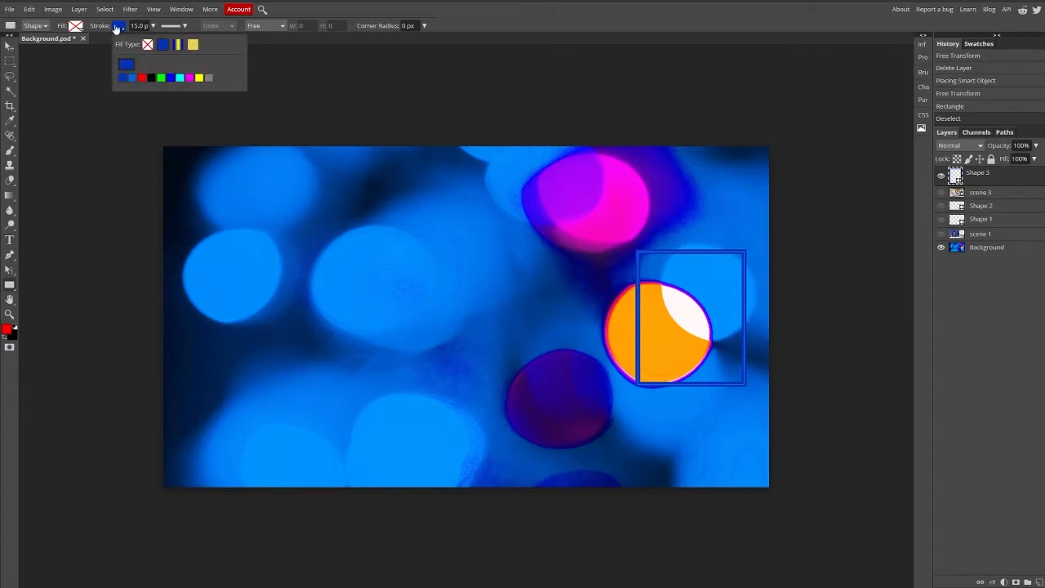
click(126, 67)
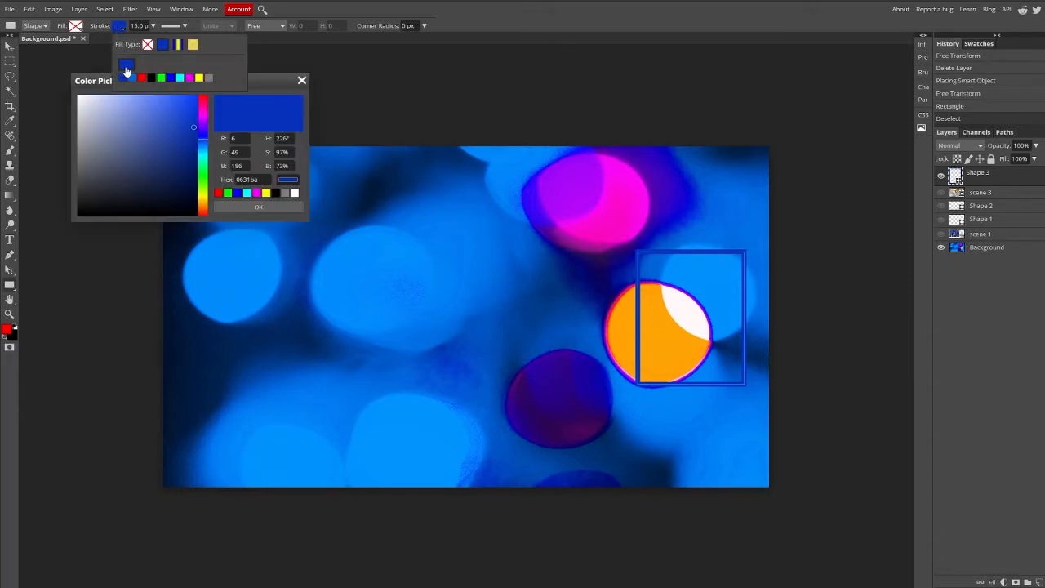
click(191, 370)
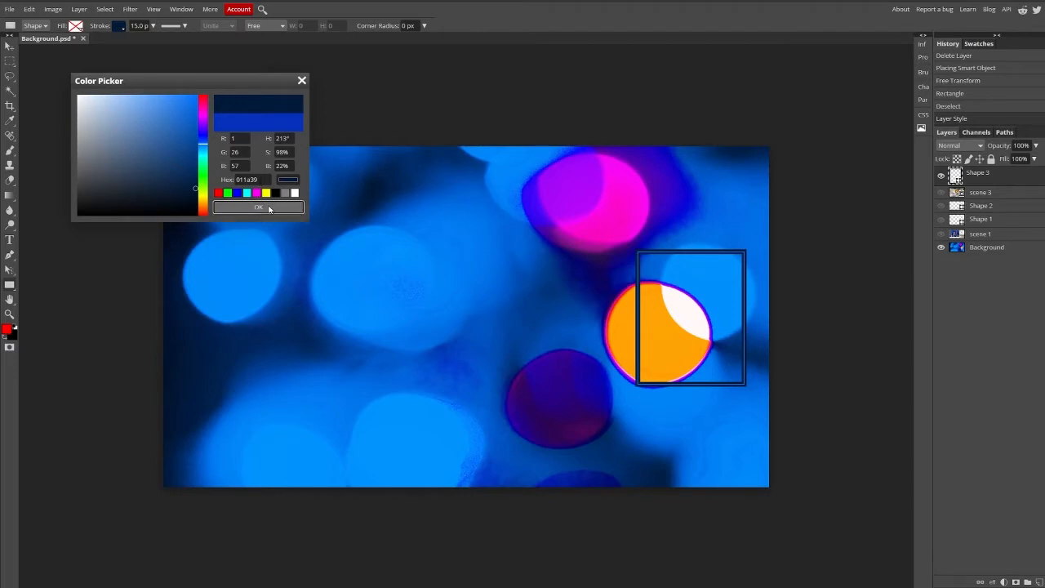
click(259, 208)
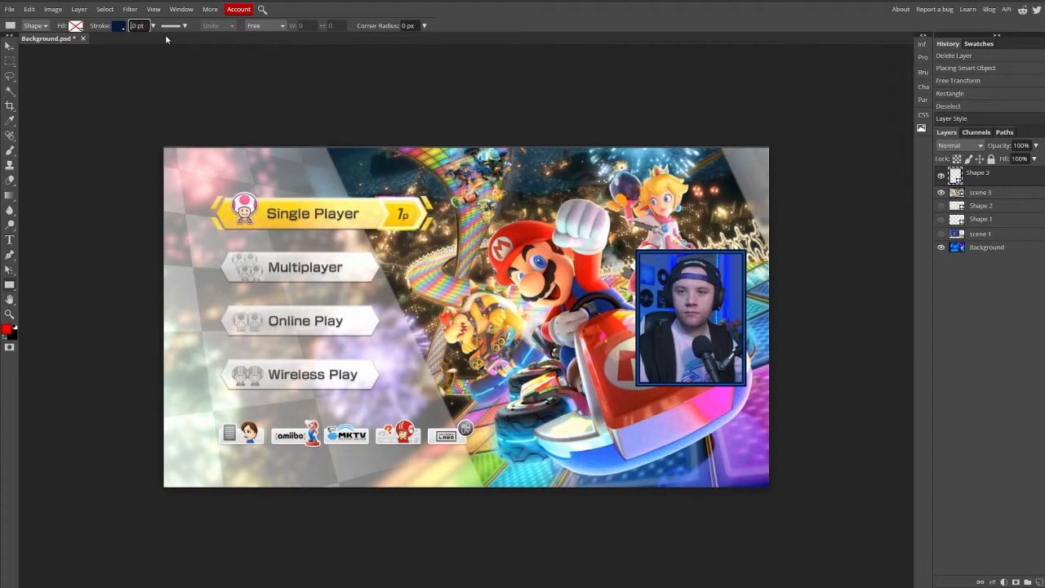
text(22.)
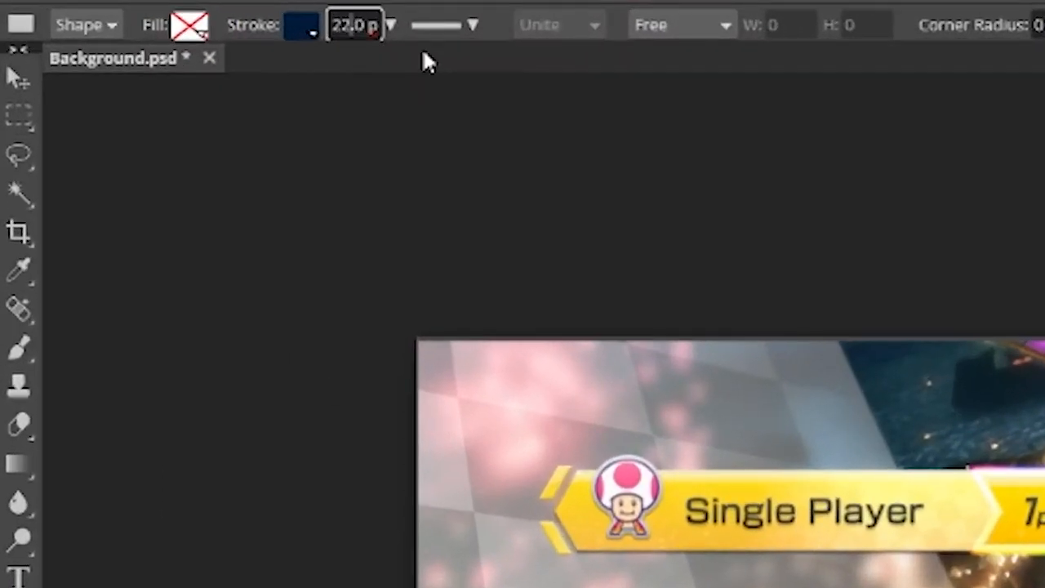
Apply a Bevel and Emboss layer style to the webcam border with the light angle at 123°
click(80, 8)
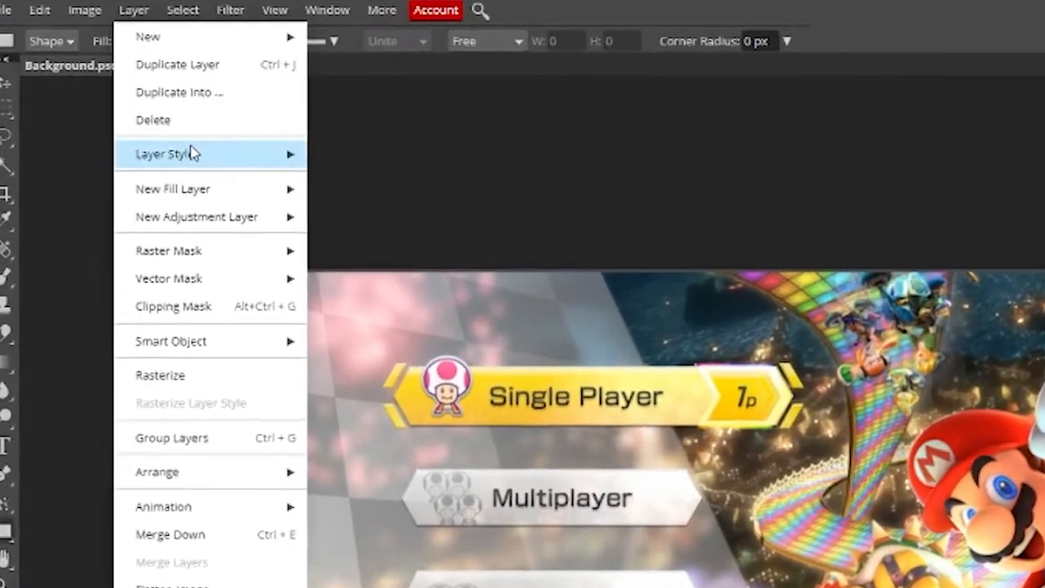
mouse_move(111, 85)
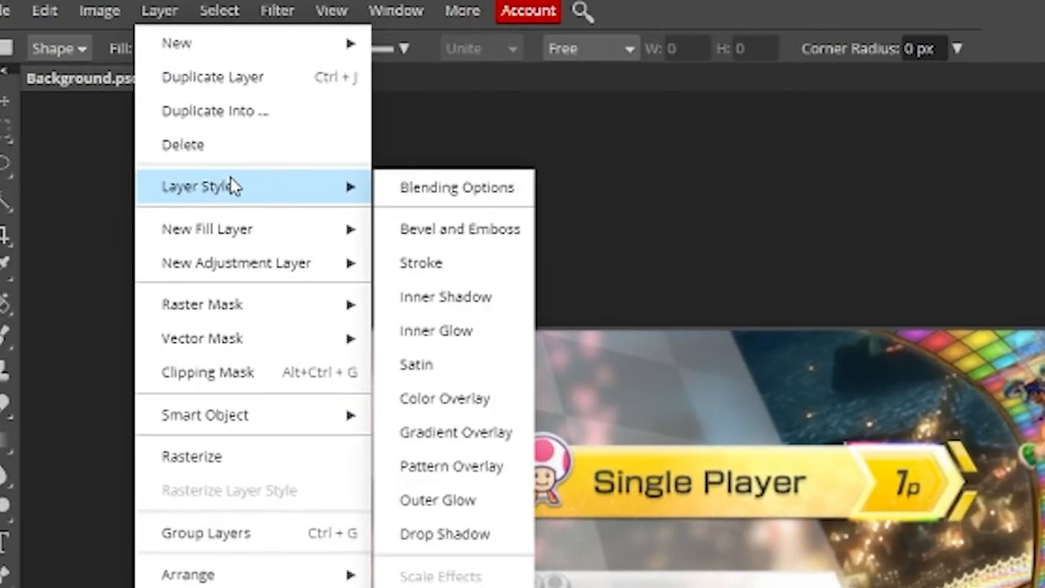
click(455, 234)
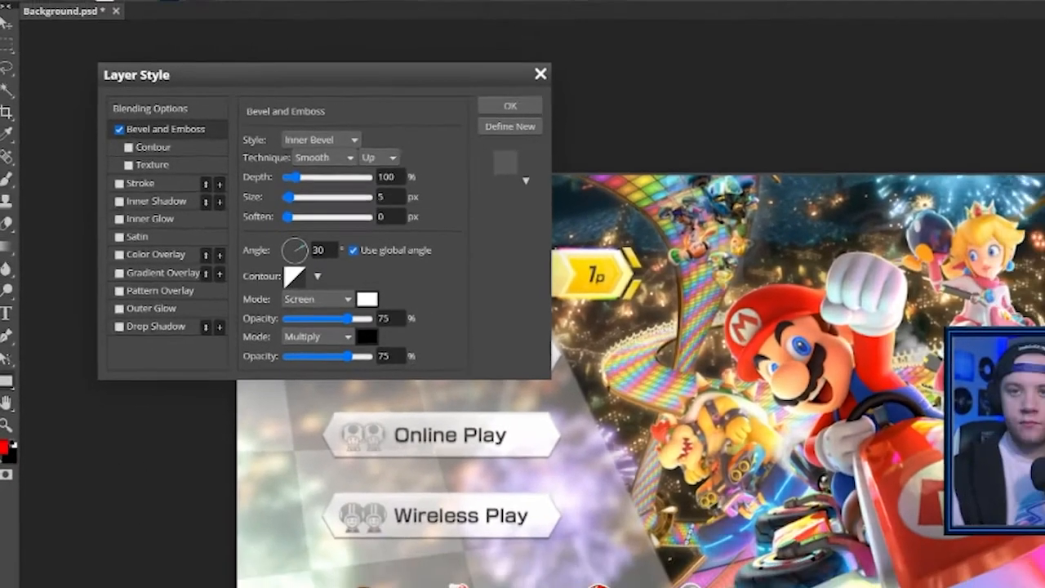
scroll(702, 329, up, 5)
scroll(669, 306, down, 2)
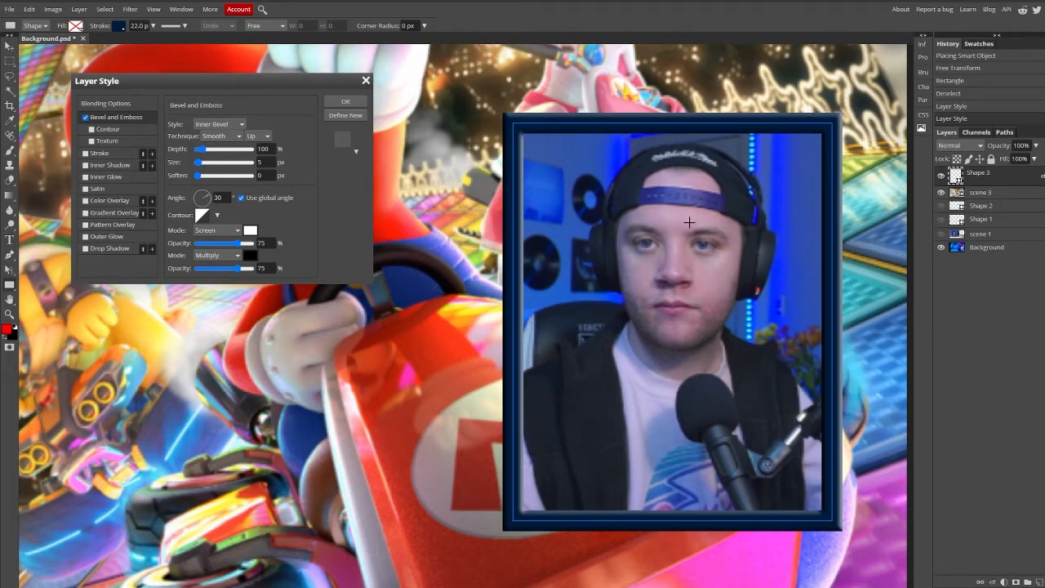
click(199, 197)
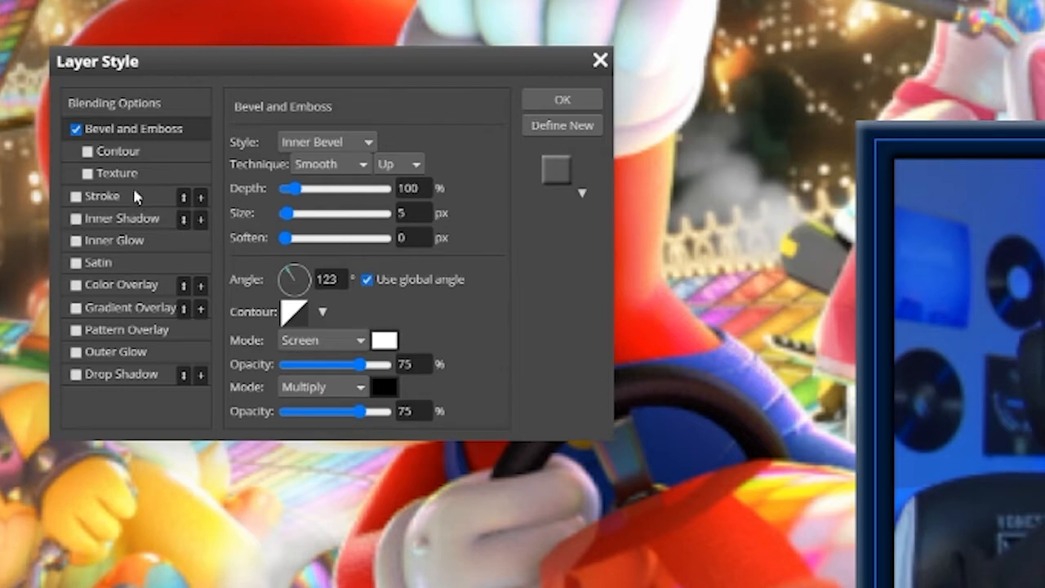
Enable Texture for the border's bevel and choose the beige pattern
click(89, 175)
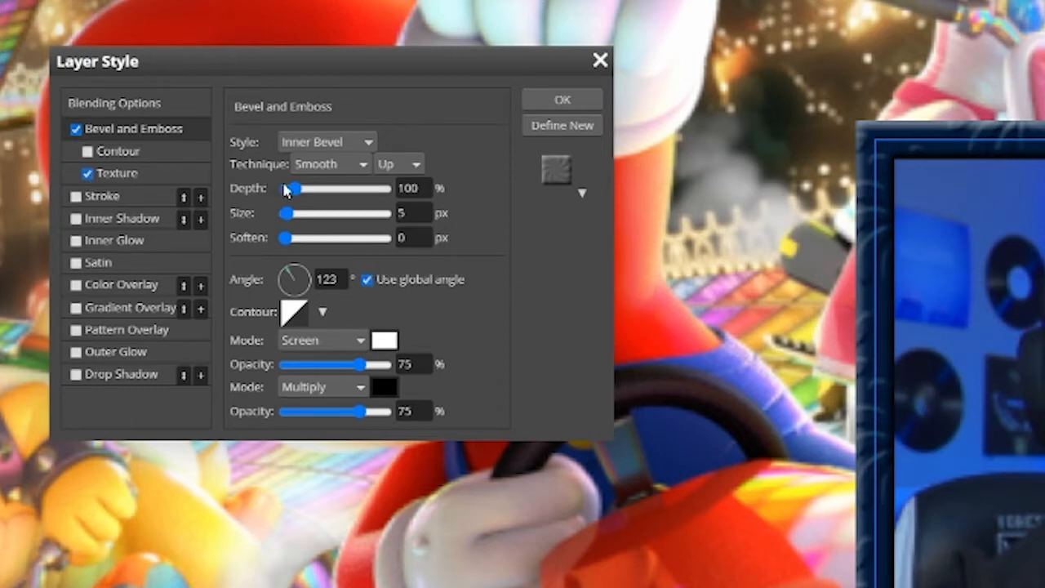
click(347, 143)
click(347, 143)
click(119, 173)
click(328, 169)
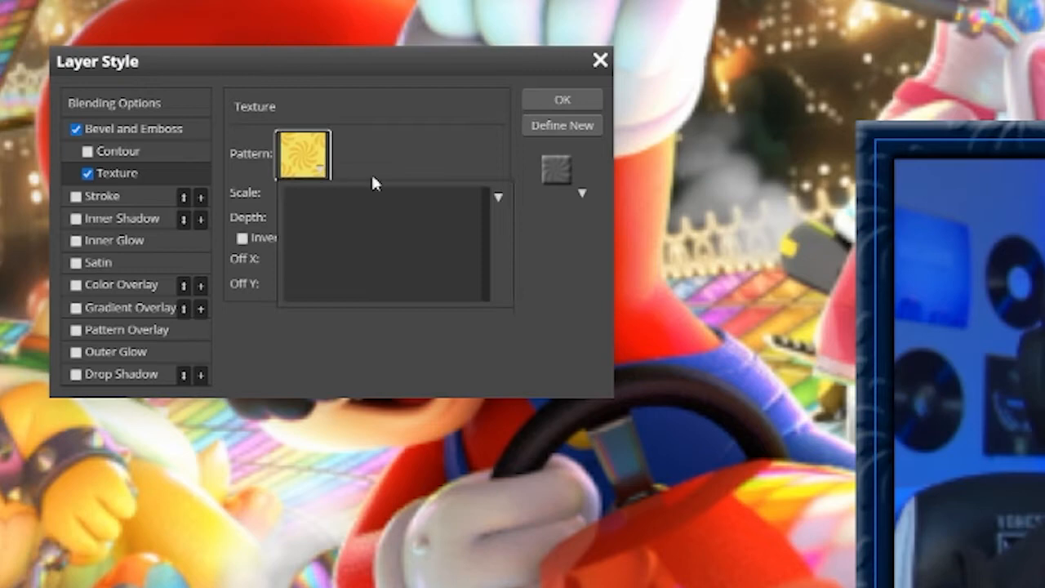
click(387, 242)
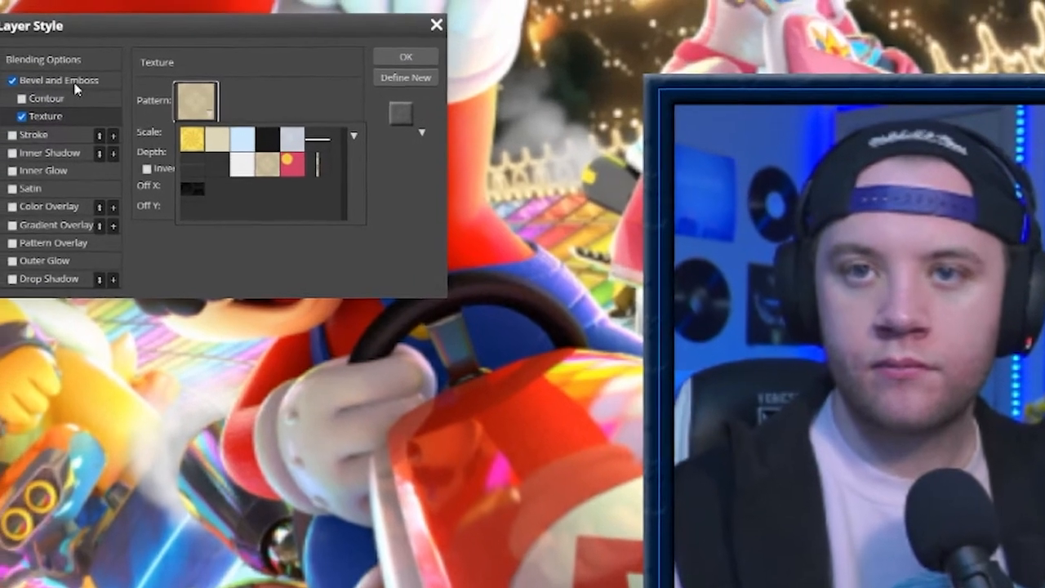
click(75, 83)
click(74, 83)
click(65, 116)
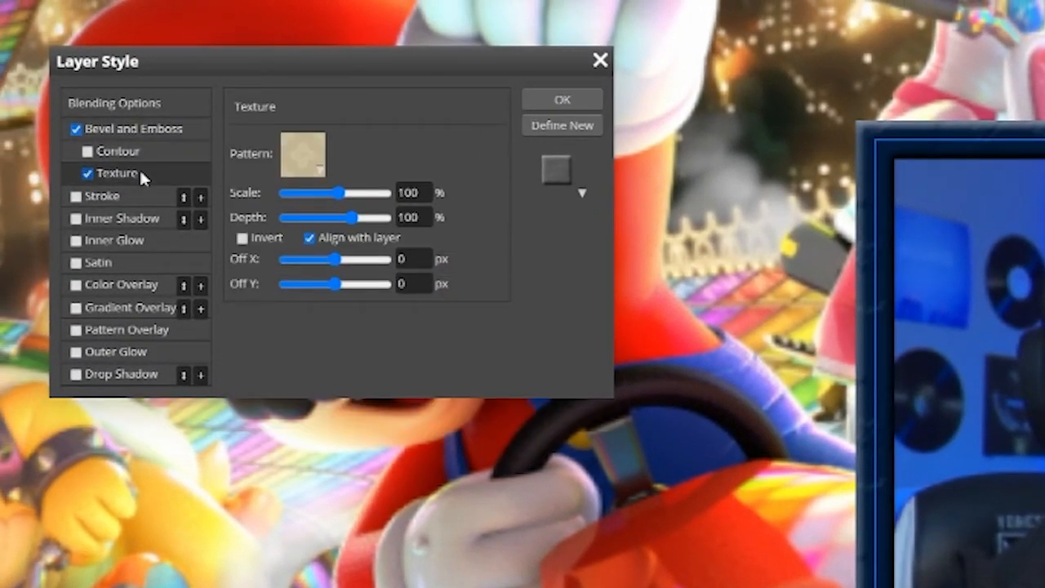
Add a drop shadow to the webcam border with 78% opacity, 121° angle, 8 px distance, 22% spread and 13 px size
click(141, 377)
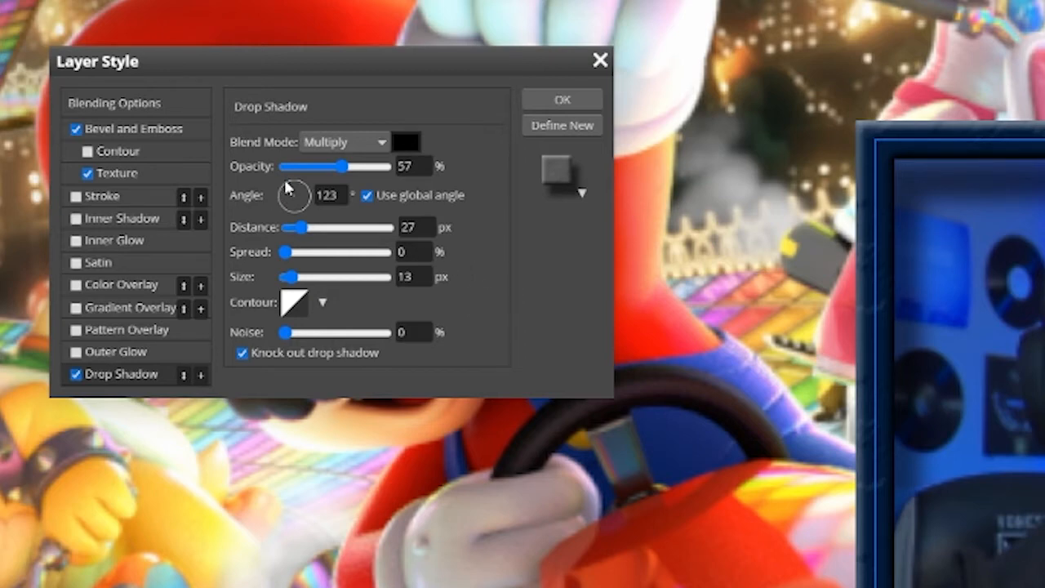
drag(301, 229, 291, 229)
drag(285, 253, 320, 254)
drag(291, 278, 296, 279)
drag(342, 167, 363, 168)
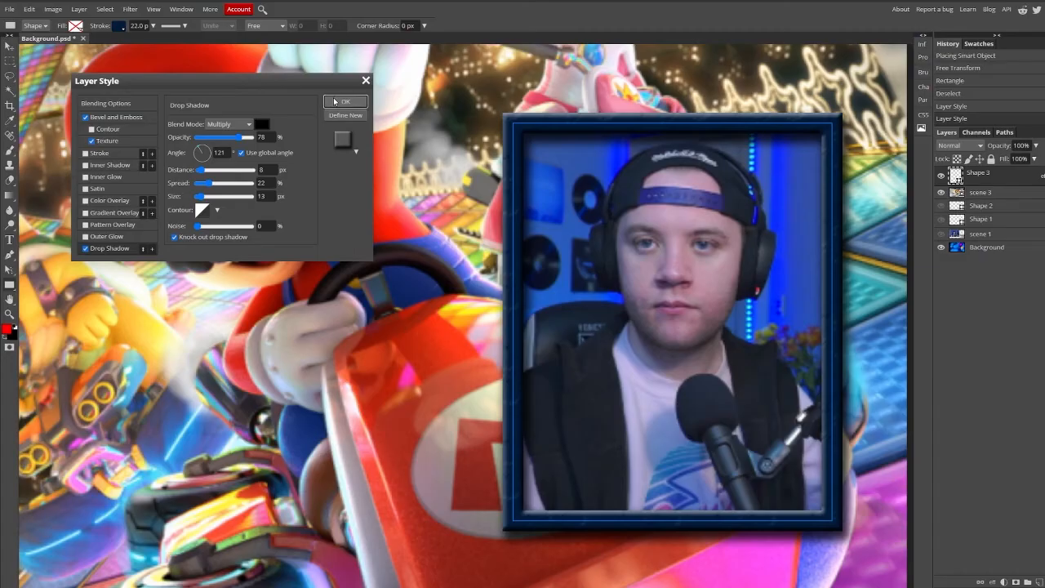
click(563, 99)
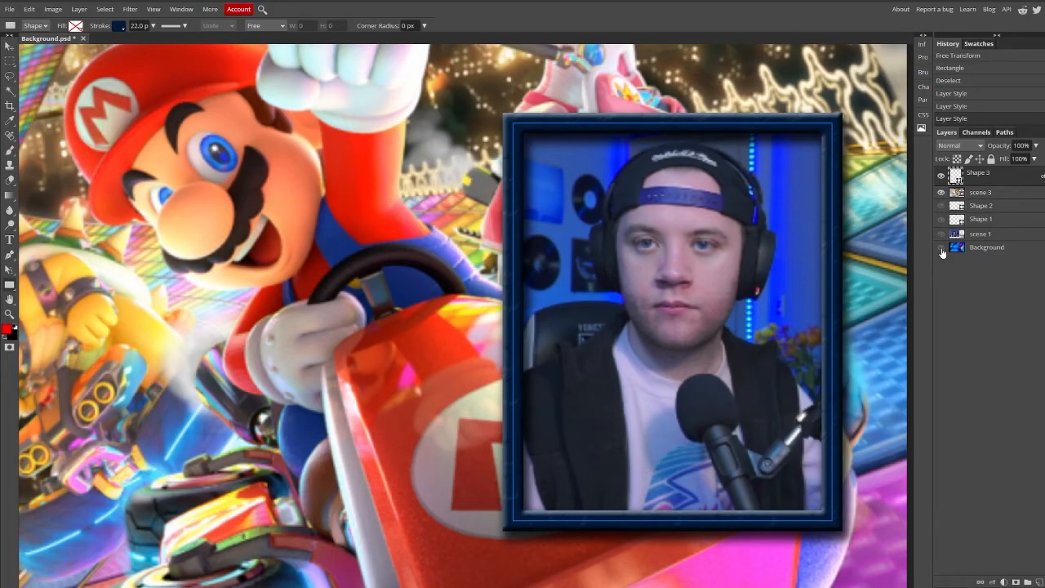
Hide the scene 3 layer and export the shadowed webcam border alone as a PNG
click(942, 194)
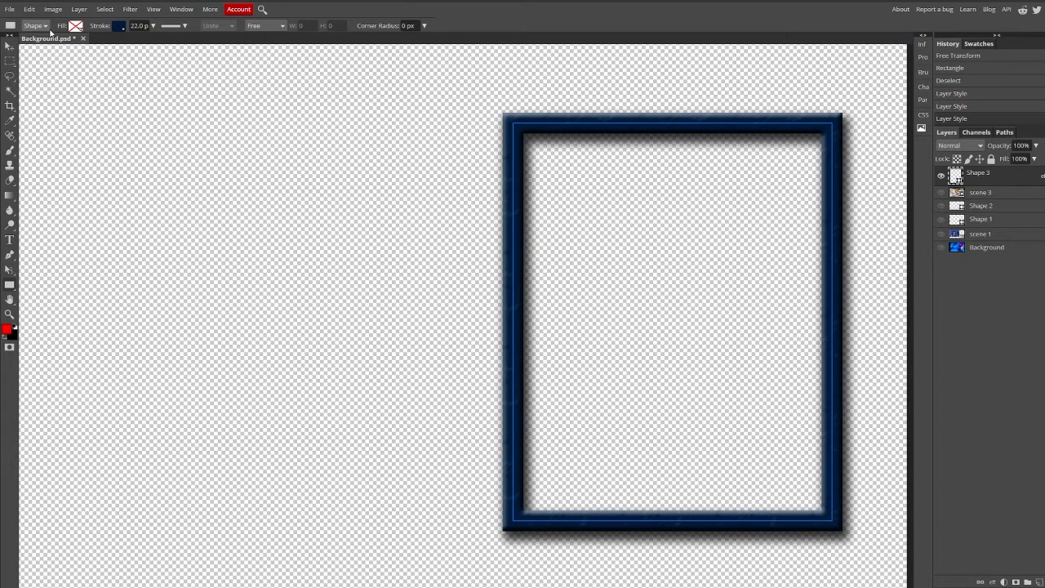
click(10, 47)
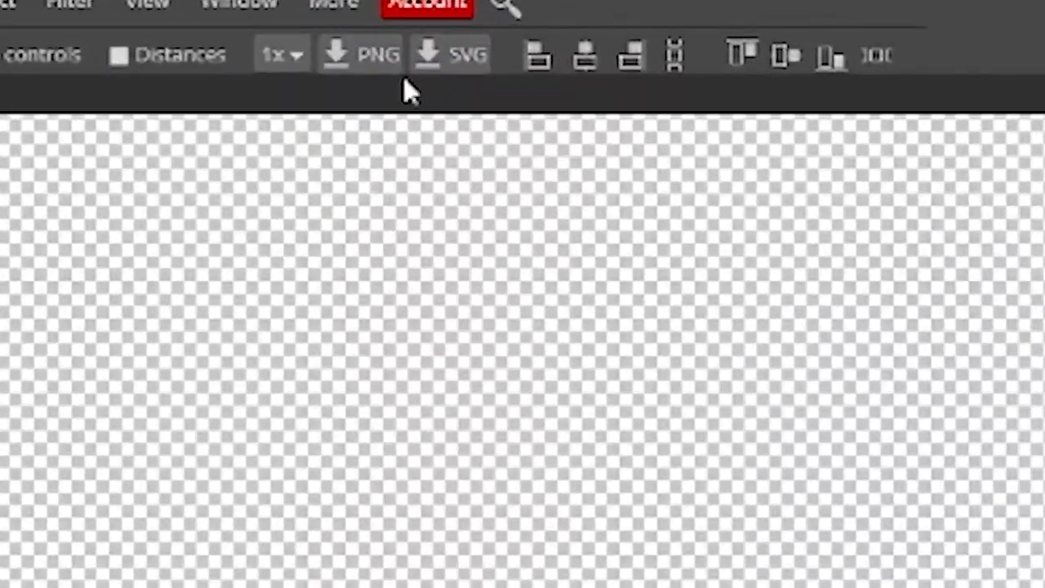
click(379, 72)
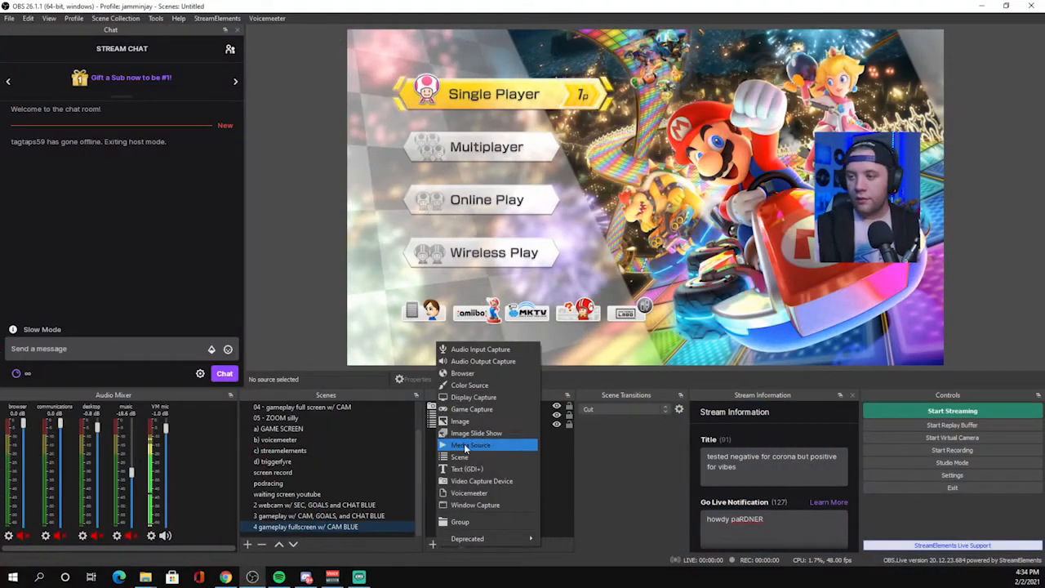
In OBS, add image source "blue border shadow" from shadow blue border.png to scene "4 gameplay fullscreen w/ CAM BLUE" and place it around the webcam
click(460, 420)
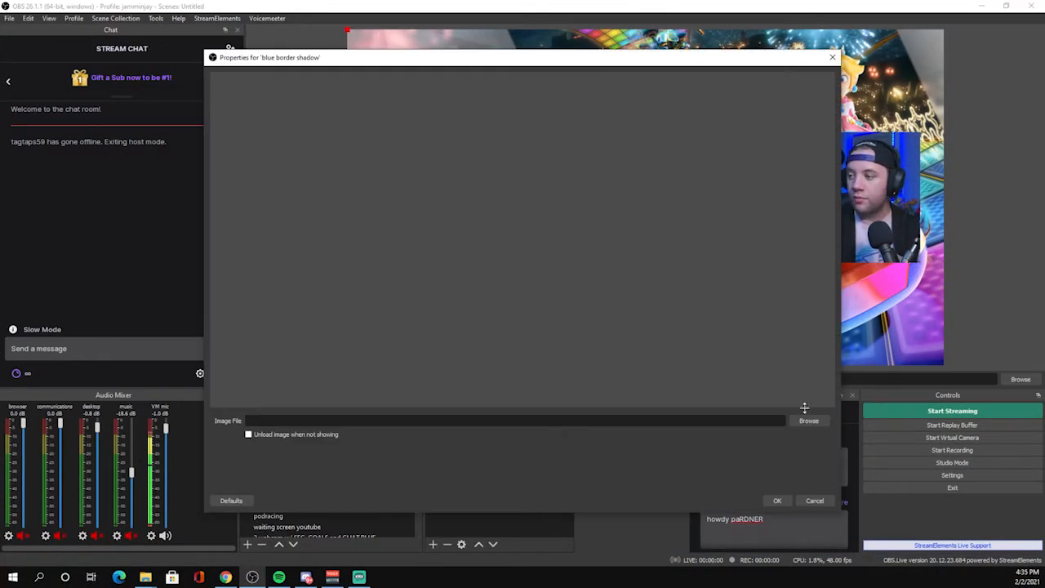
click(807, 419)
double_click(697, 163)
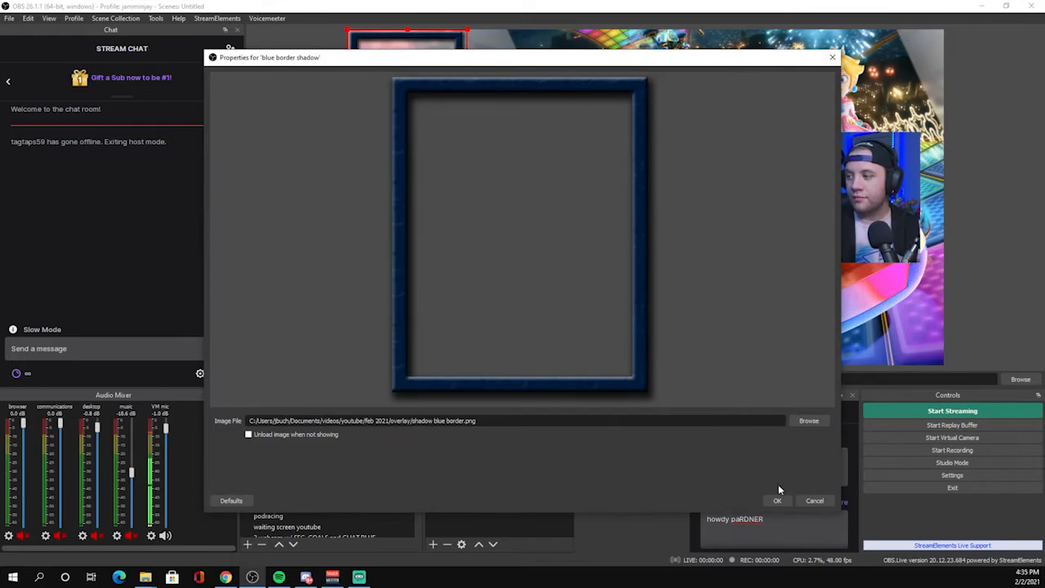
click(777, 494)
drag(425, 123, 886, 218)
click(1021, 233)
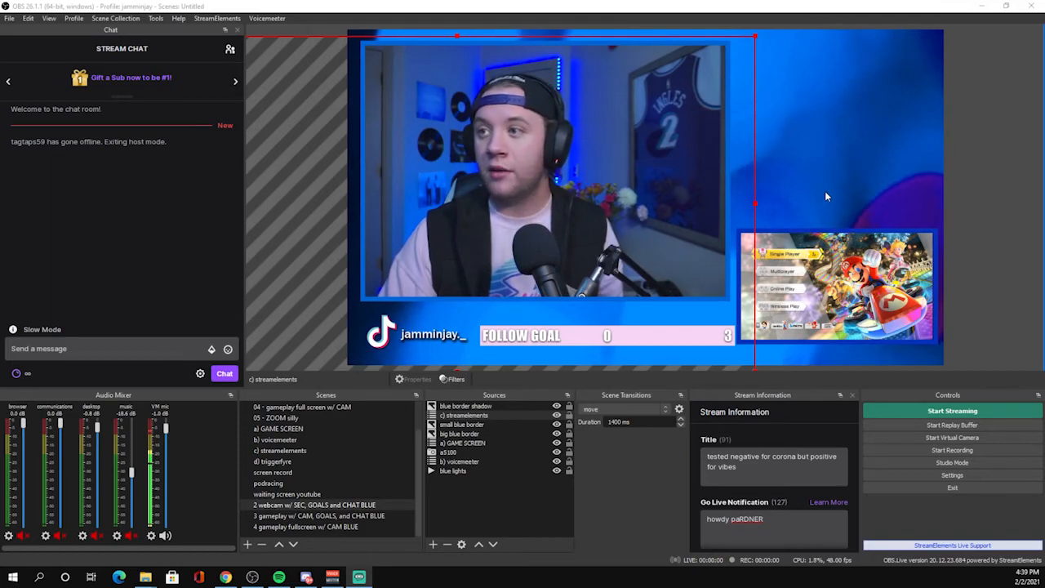
Switch through scenes 3, 4 and 2 to check the blue overlays and the transitions between them
click(341, 517)
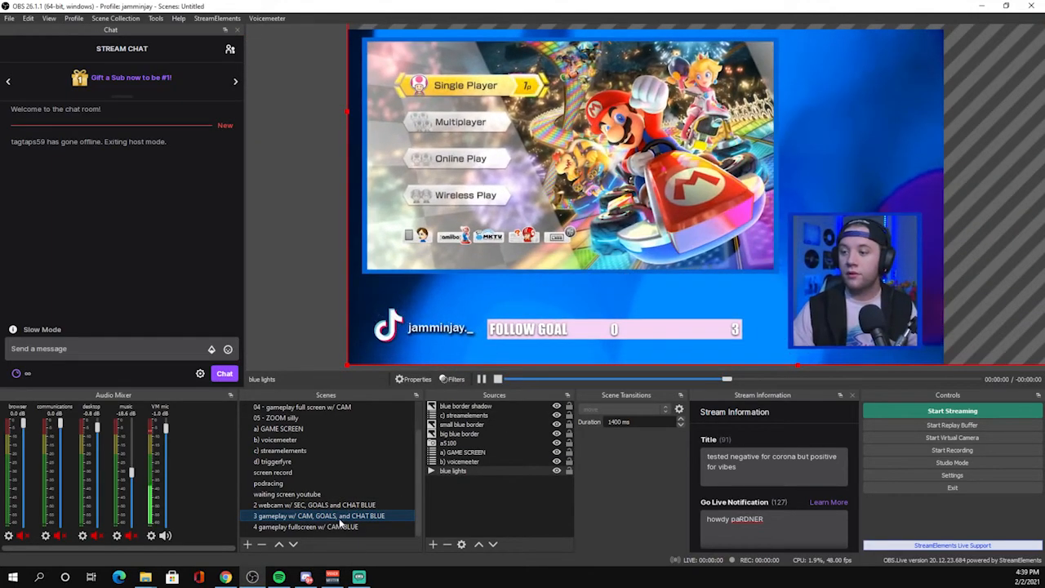
click(331, 528)
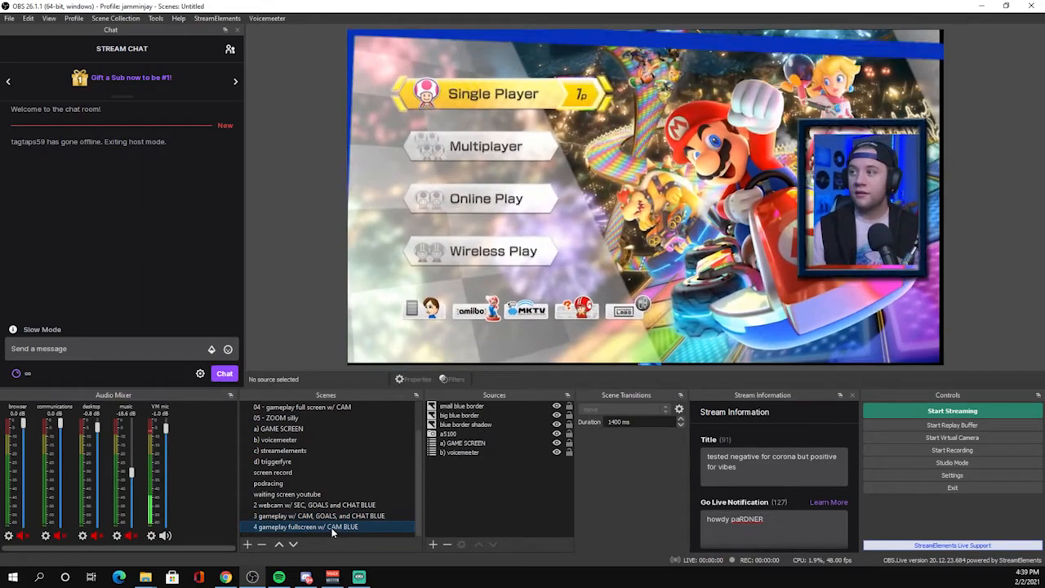
click(327, 506)
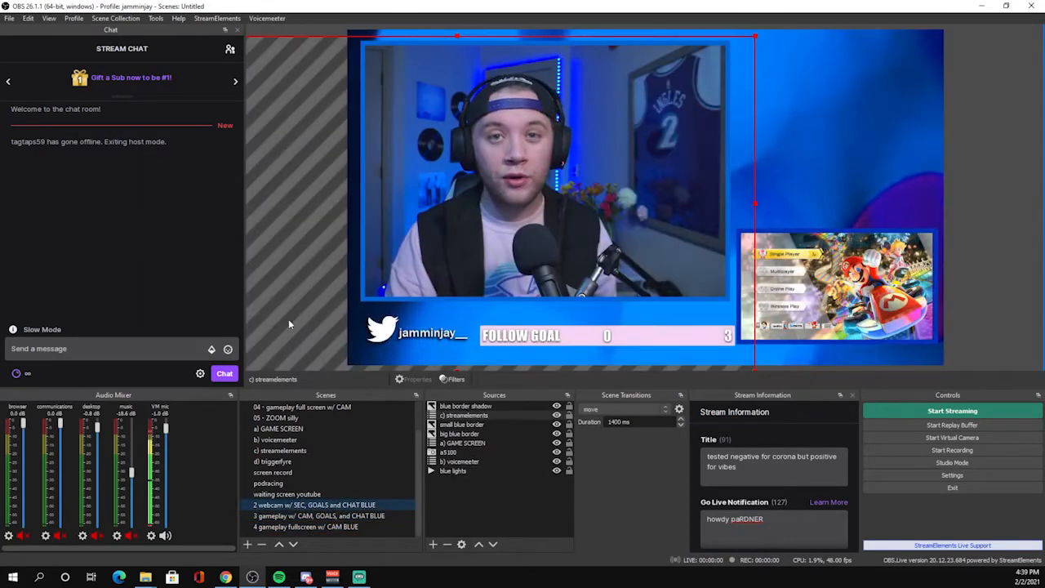